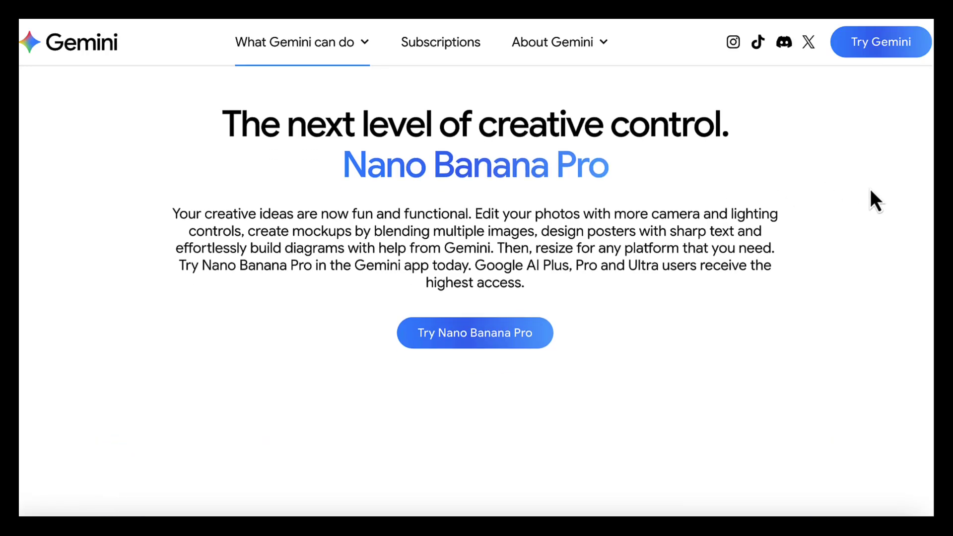
Scroll through the Participant Notes and Feedback document and select all its text
{"action": "scroll", "coordinate": [871, 188], "scroll_direction": "down", "scroll_amount": 5}
{"action": "scroll", "coordinate": [677, 237], "scroll_direction": "down", "scroll_amount": 10}
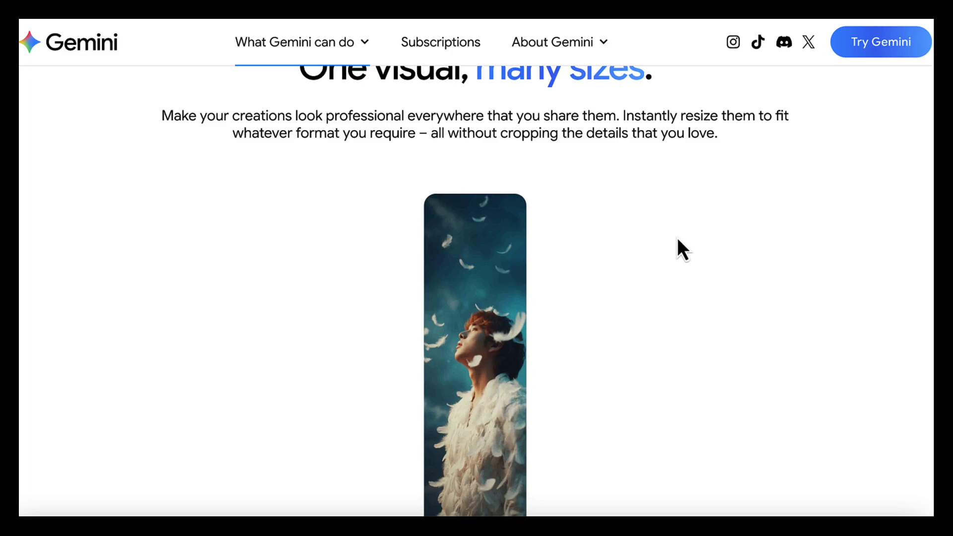
{"action": "scroll", "coordinate": [677, 237], "scroll_direction": "down", "scroll_amount": 10}
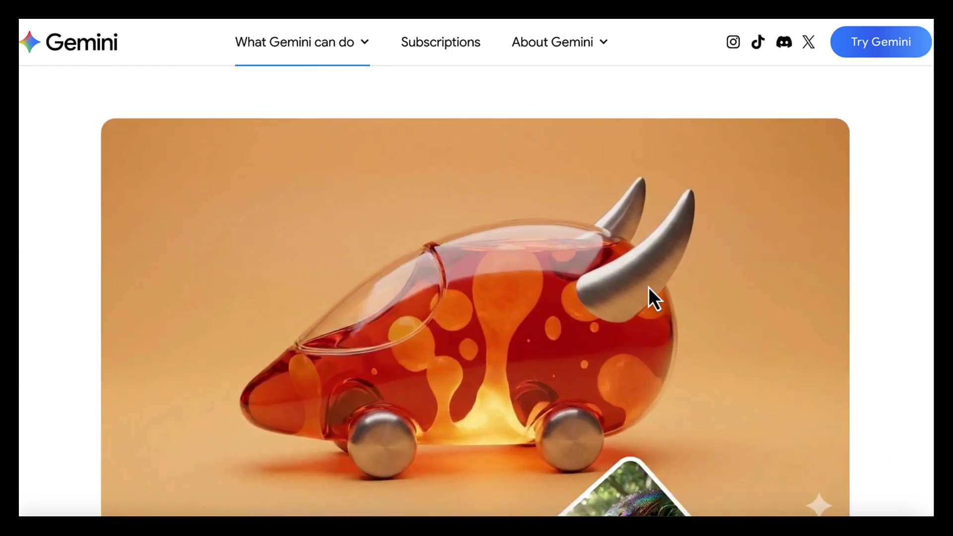
{"action": "scroll", "coordinate": [843, 326], "scroll_direction": "down", "scroll_amount": 5}
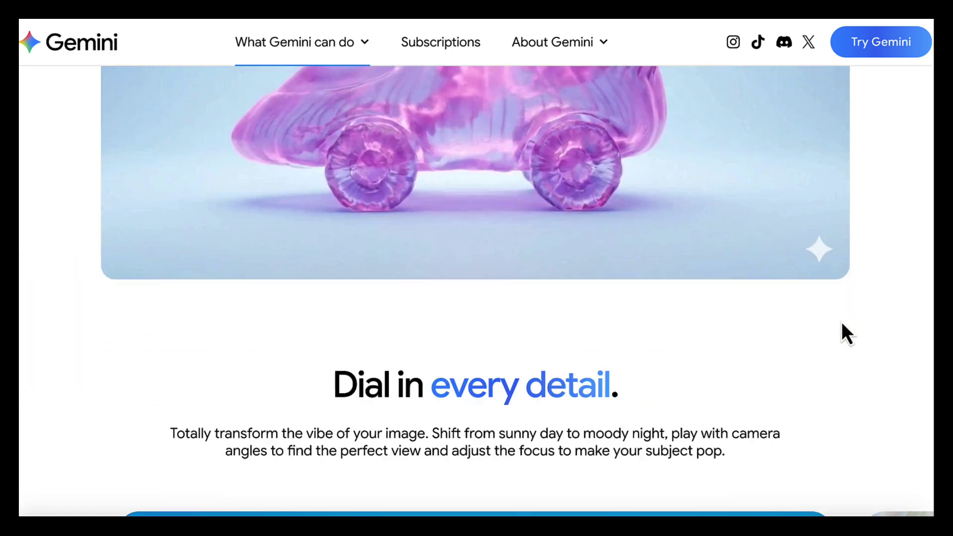
{"action": "scroll", "coordinate": [842, 325], "scroll_direction": "down", "scroll_amount": 7}
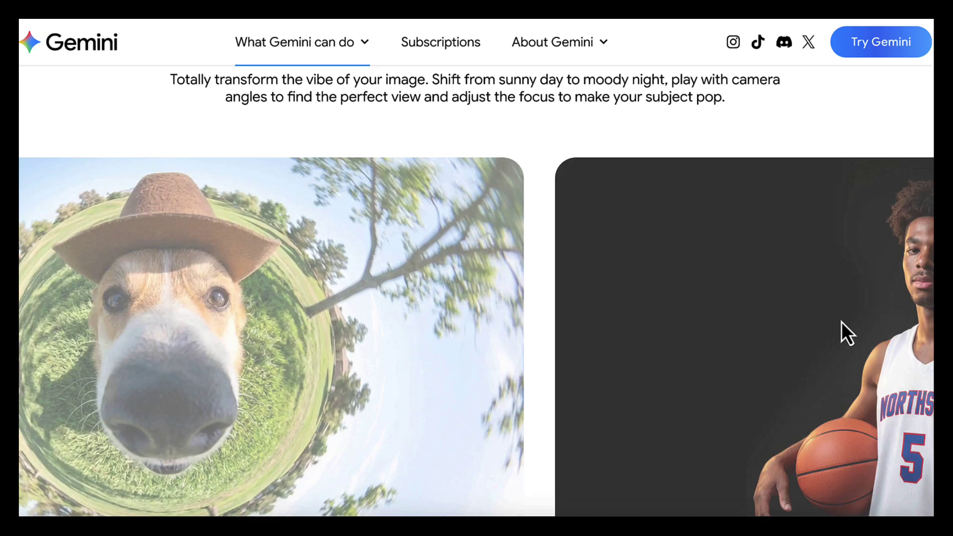
{"action": "scroll", "coordinate": [842, 325], "scroll_direction": "down", "scroll_amount": 1}
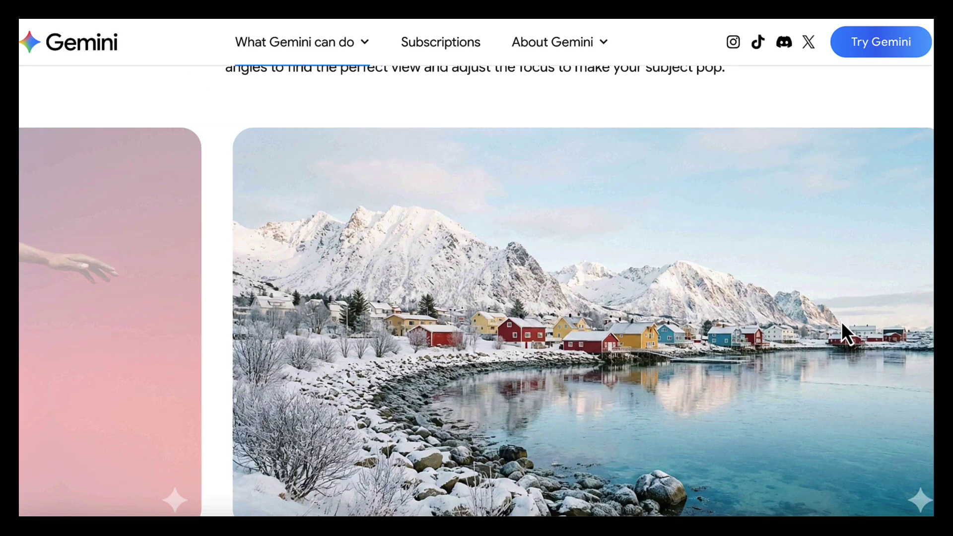
{"action": "scroll", "coordinate": [842, 323], "scroll_direction": "down", "scroll_amount": 5}
{"action": "scroll", "coordinate": [841, 322], "scroll_direction": "down", "scroll_amount": 2}
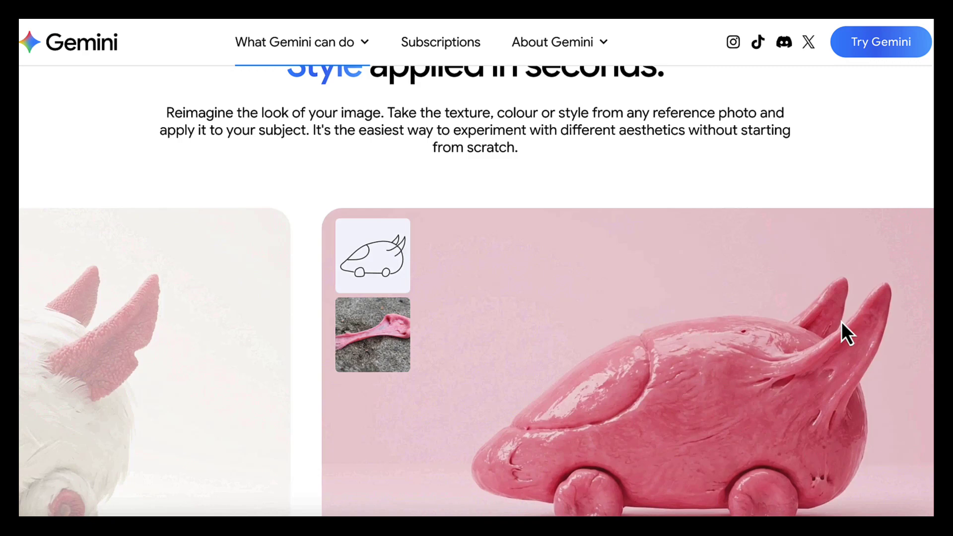
{"action": "scroll", "coordinate": [842, 322], "scroll_direction": "down", "scroll_amount": 5}
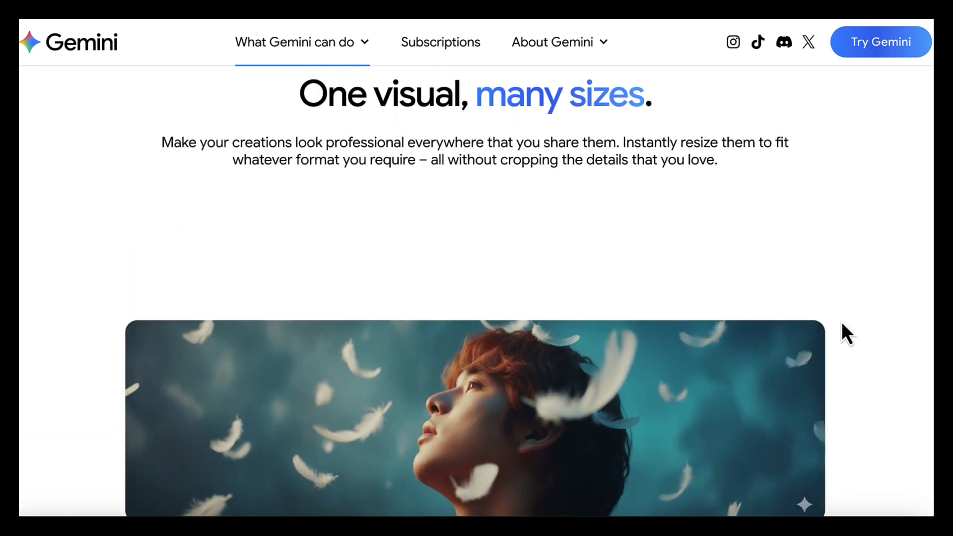
{"action": "scroll", "coordinate": [842, 322], "scroll_direction": "down", "scroll_amount": 2}
{"action": "scroll", "coordinate": [842, 322], "scroll_direction": "down", "scroll_amount": 5}
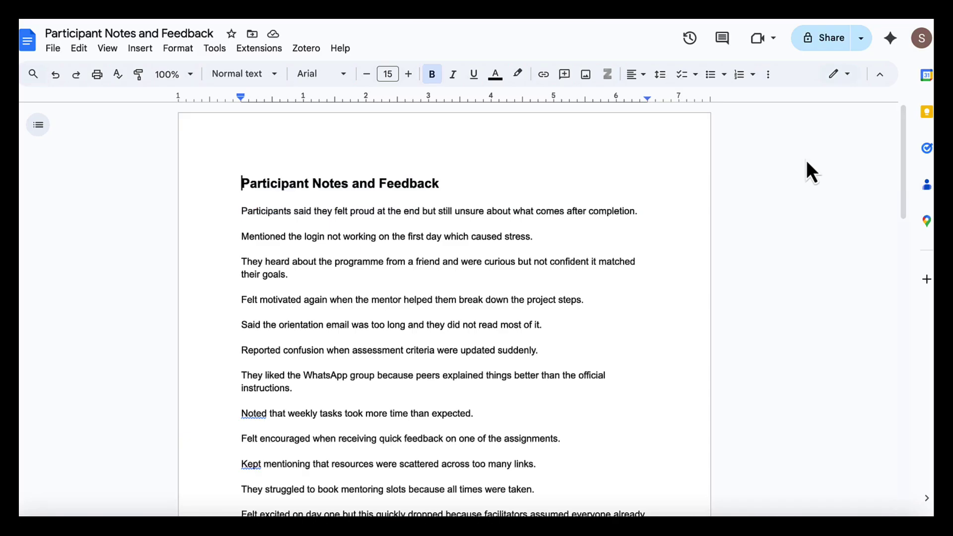
{"action": "scroll", "coordinate": [806, 164], "scroll_direction": "down", "scroll_amount": 3}
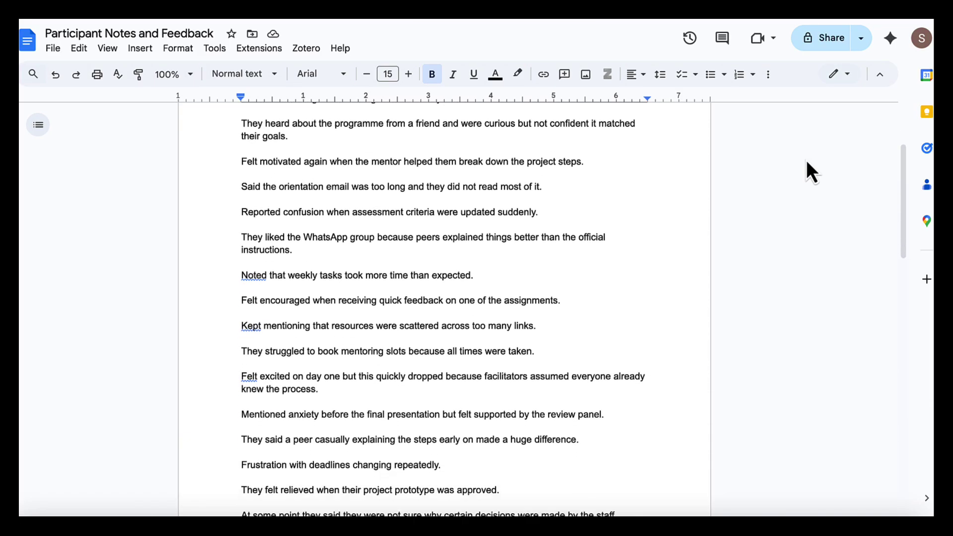
{"action": "scroll", "coordinate": [808, 162], "scroll_direction": "down", "scroll_amount": 4}
{"action": "scroll", "coordinate": [808, 163], "scroll_direction": "up", "scroll_amount": 5}
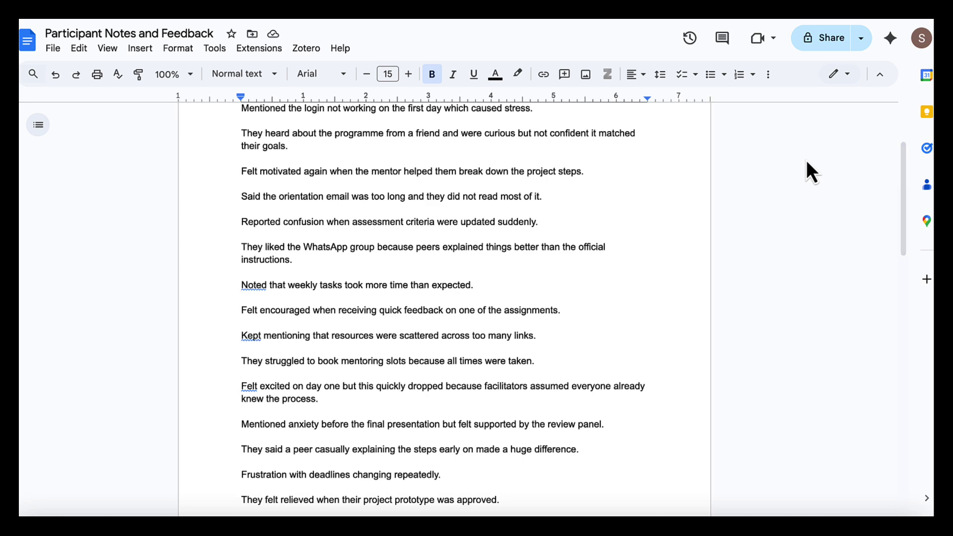
{"action": "scroll", "coordinate": [806, 160], "scroll_direction": "up", "scroll_amount": 3}
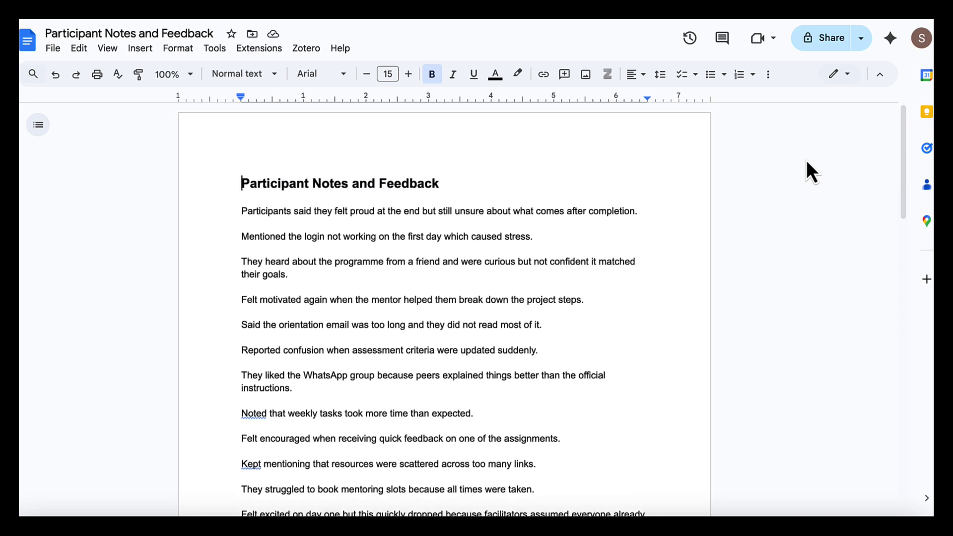
{"action": "scroll", "coordinate": [807, 163], "scroll_direction": "down", "scroll_amount": 3}
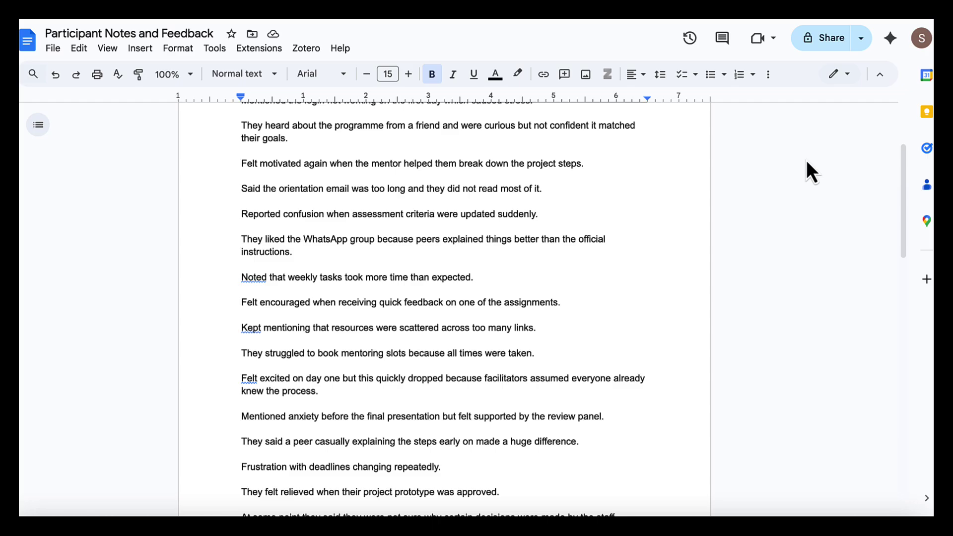
{"action": "key", "text": "ctrl+a"}
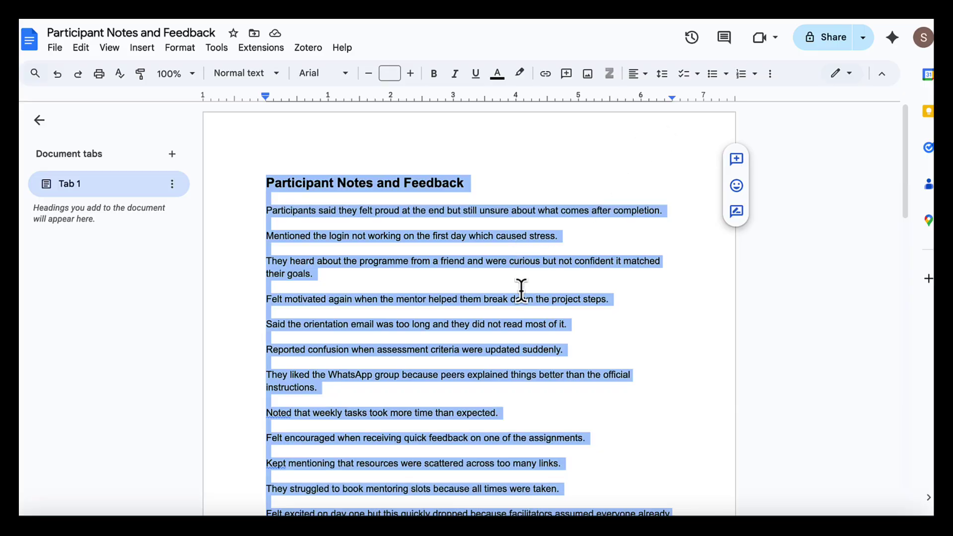
Send the pasted notes headed 'Generate a Participant Journey Map image based on these notes' with Create images on
{"action": "key", "text": "ctrl+Tab"}
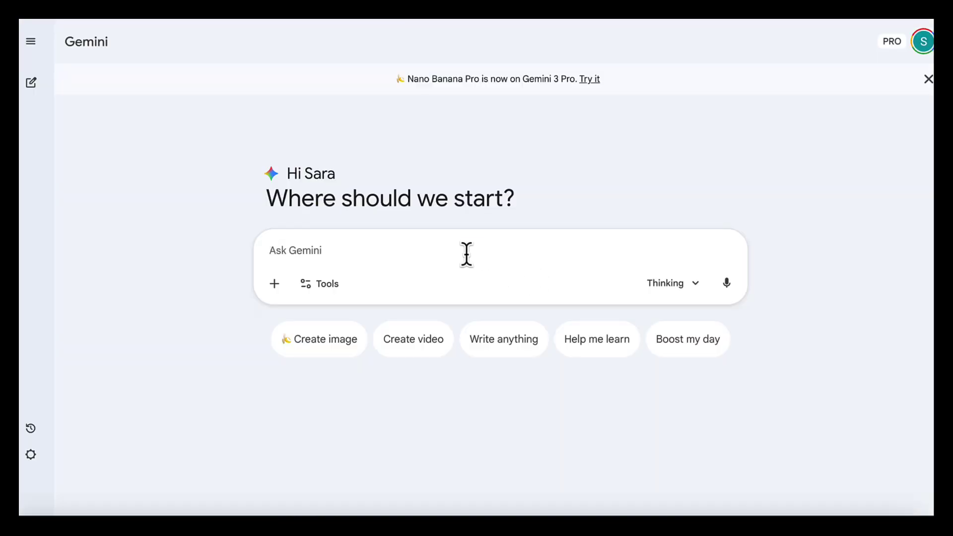
{"action": "key", "text": "ctrl+v"}
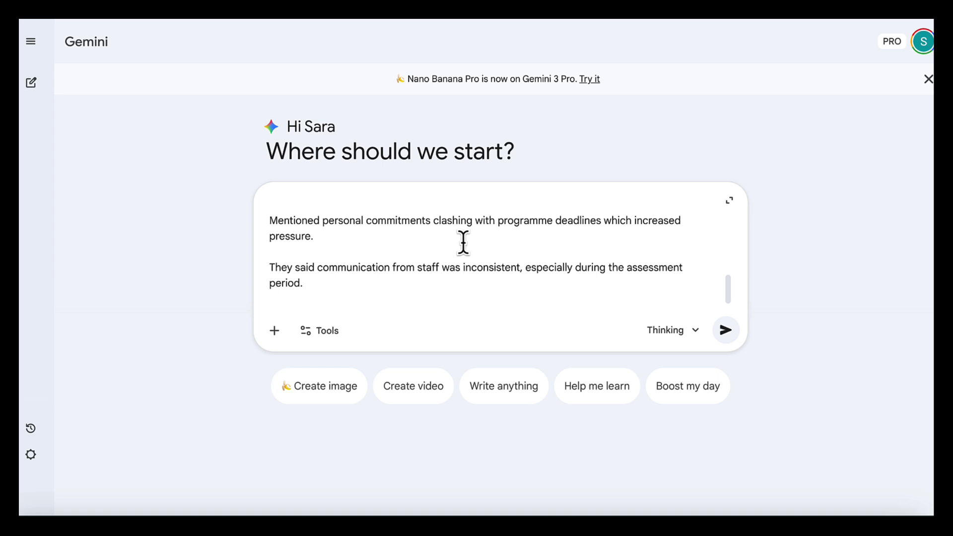
{"action": "key", "text": "ctrl+Home"}
{"action": "type", "text": "Generate a Participant Journey Map image based on these notes"}
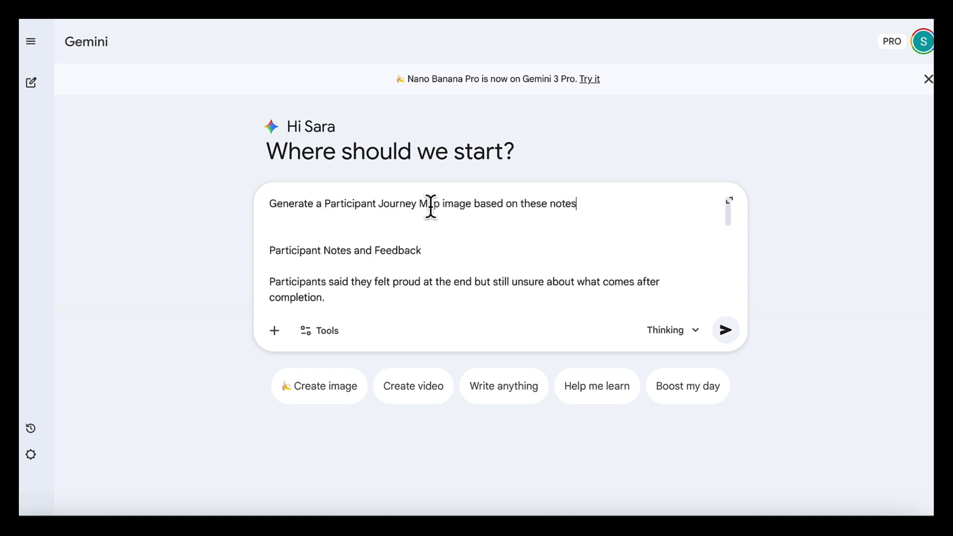
{"action": "left_click", "coordinate": [323, 338]}
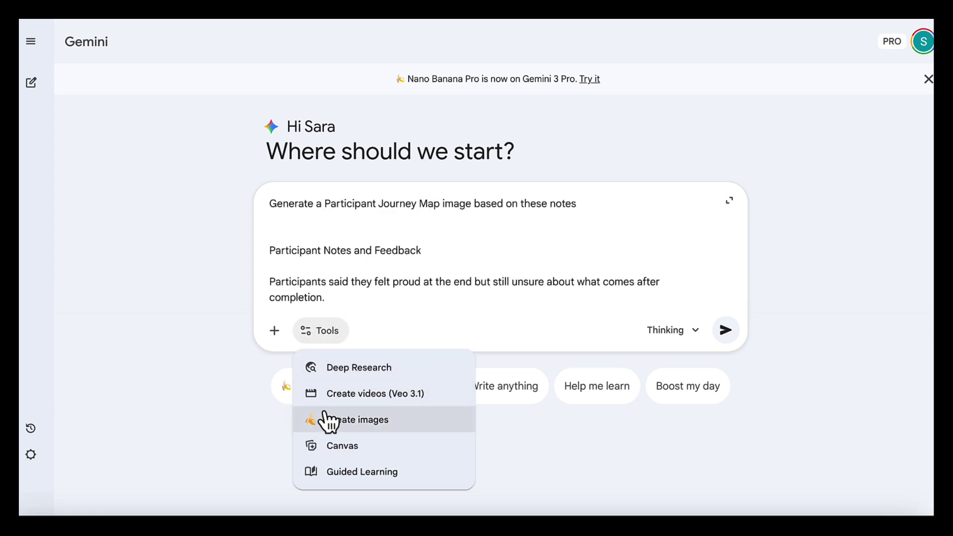
{"action": "left_click", "coordinate": [359, 422]}
{"action": "left_click", "coordinate": [728, 337]}
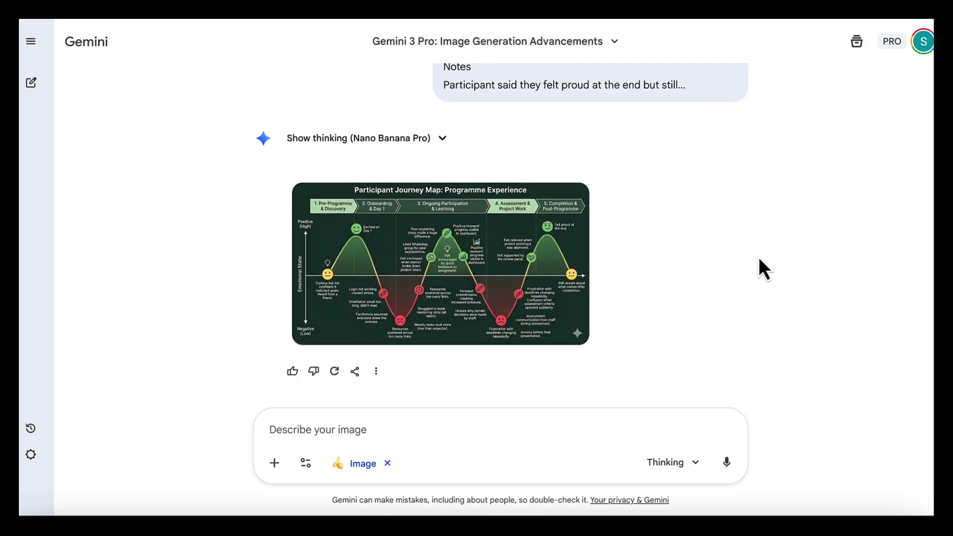
Open the generated Participant Journey Map image at full size
{"action": "left_click", "coordinate": [495, 275]}
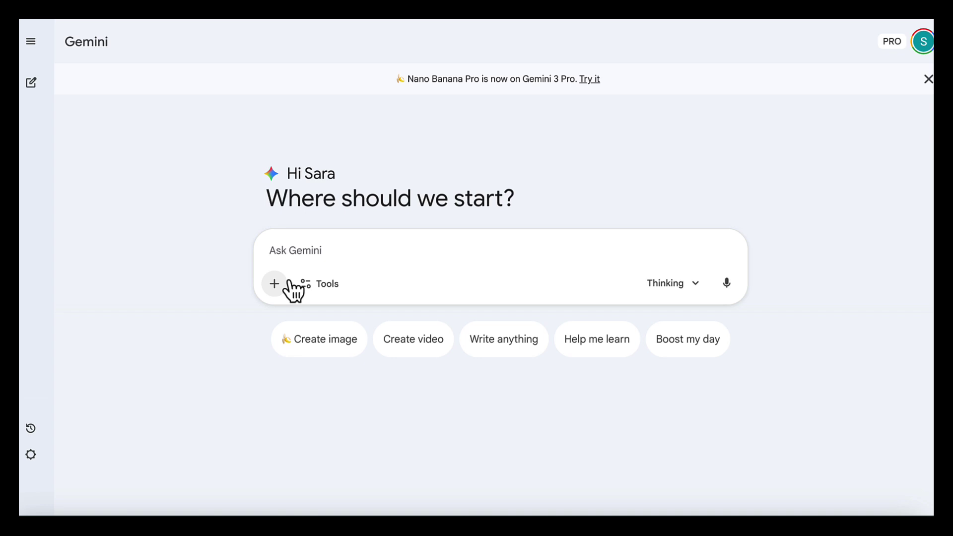
Attach the smartwatch photo to the prompt and preview it
{"action": "key", "text": "ctrl+v"}
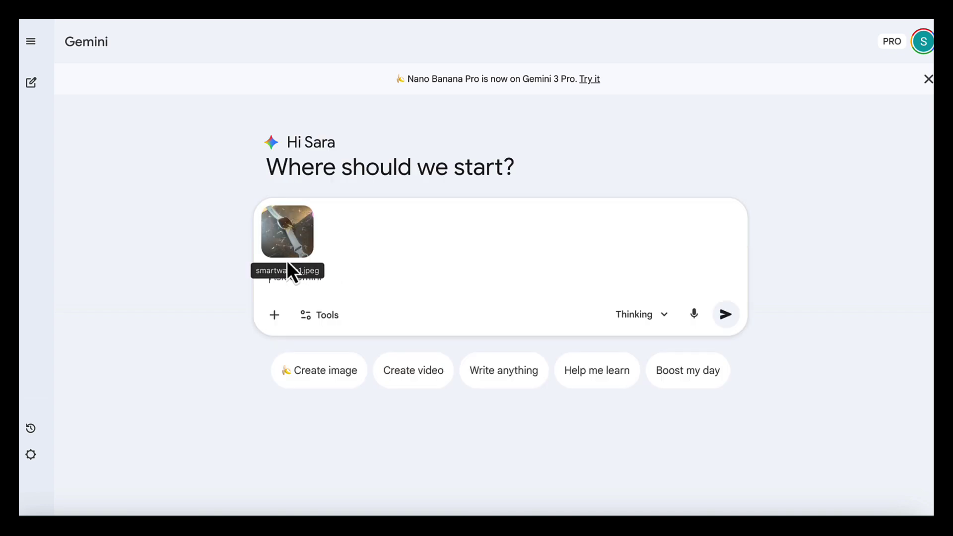
{"action": "left_click", "coordinate": [286, 252]}
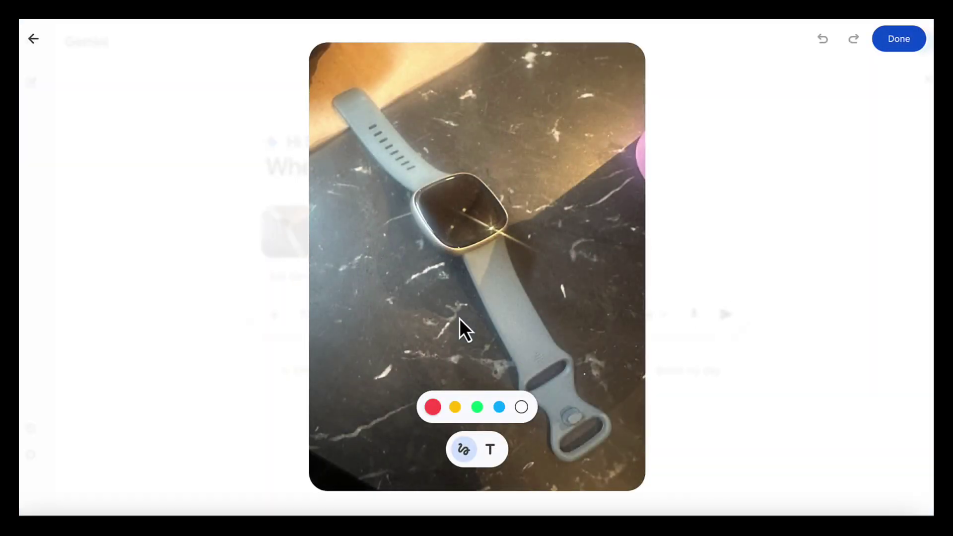
{"action": "left_click", "coordinate": [677, 386]}
{"action": "left_click", "coordinate": [299, 252]}
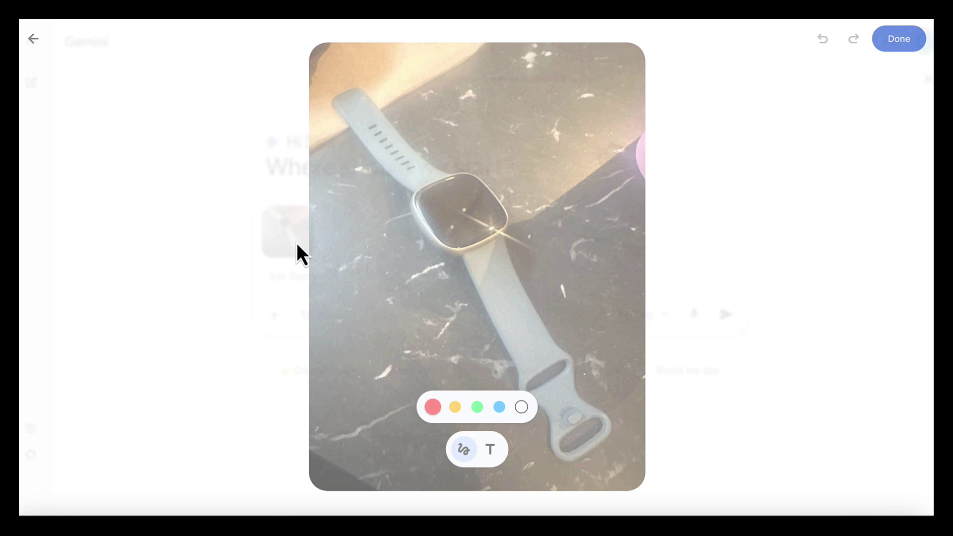
{"action": "left_click", "coordinate": [249, 293]}
Send the studio-style report cover request with Create images enabled
{"action": "type", "text": "Change this product photo into a high quality studio style image and give it a clean modern look suitable for the cover of a research report"}
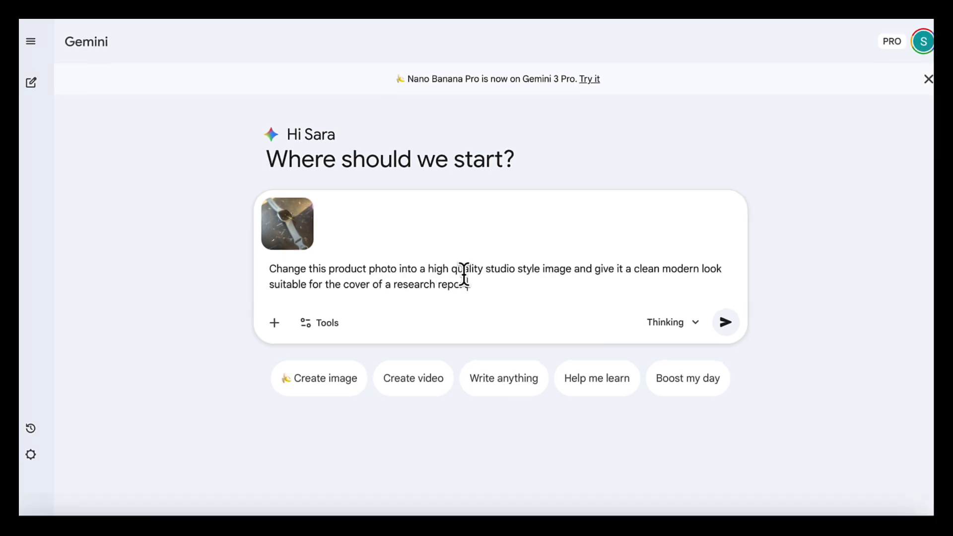
{"action": "left_click", "coordinate": [320, 328]}
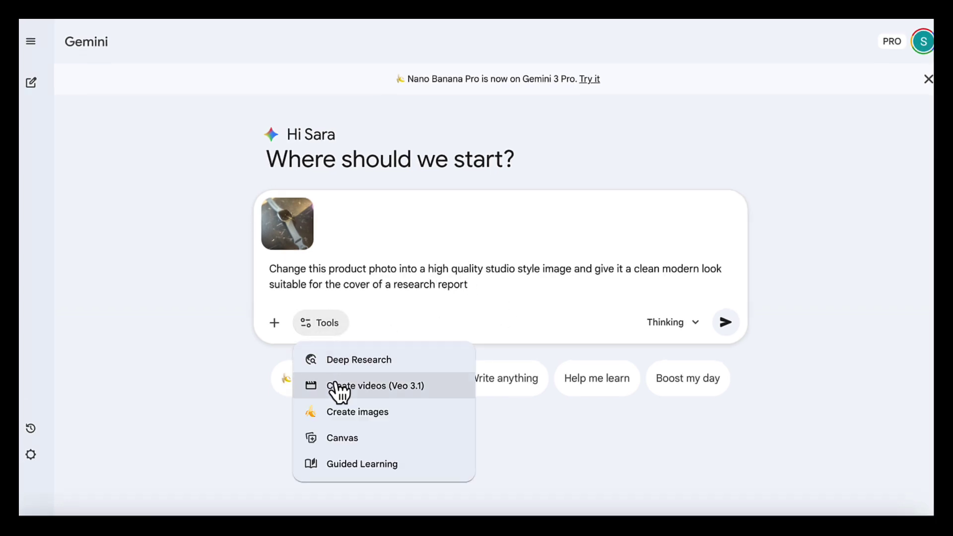
{"action": "left_click", "coordinate": [331, 413]}
{"action": "left_click", "coordinate": [726, 324]}
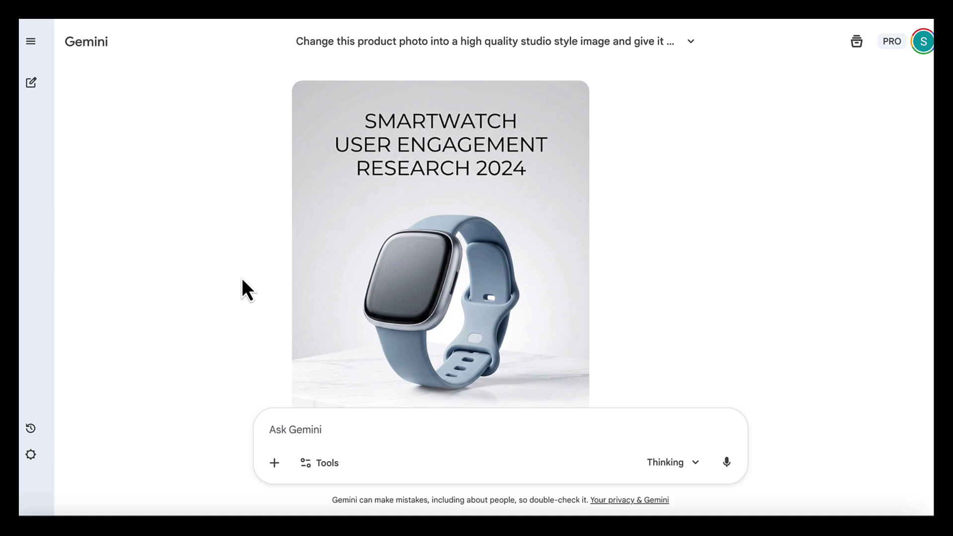
Open the generated smartwatch research cover in the full-screen viewer
{"action": "left_click", "coordinate": [437, 284]}
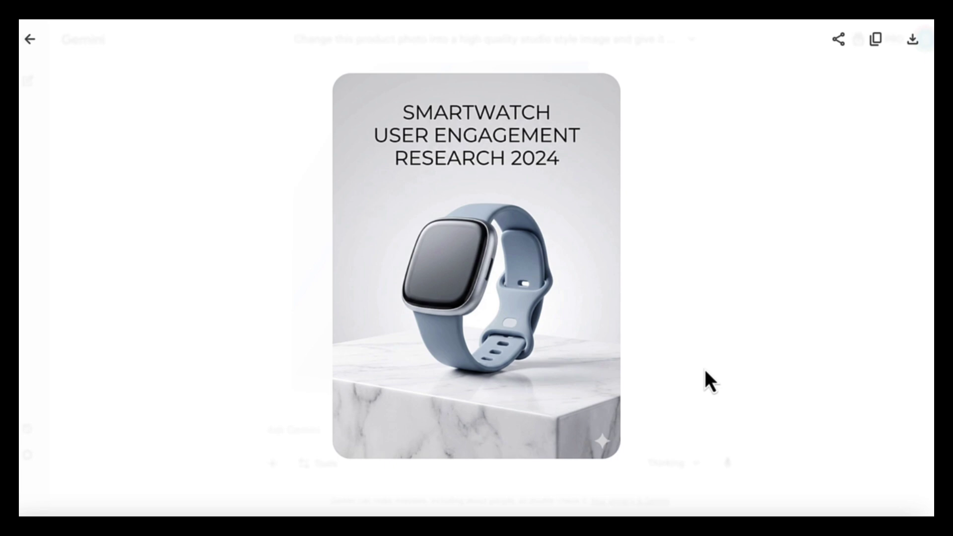
Request executive summary and product features smartwatch angles with Create images, then review the results
{"action": "left_click", "coordinate": [317, 426]}
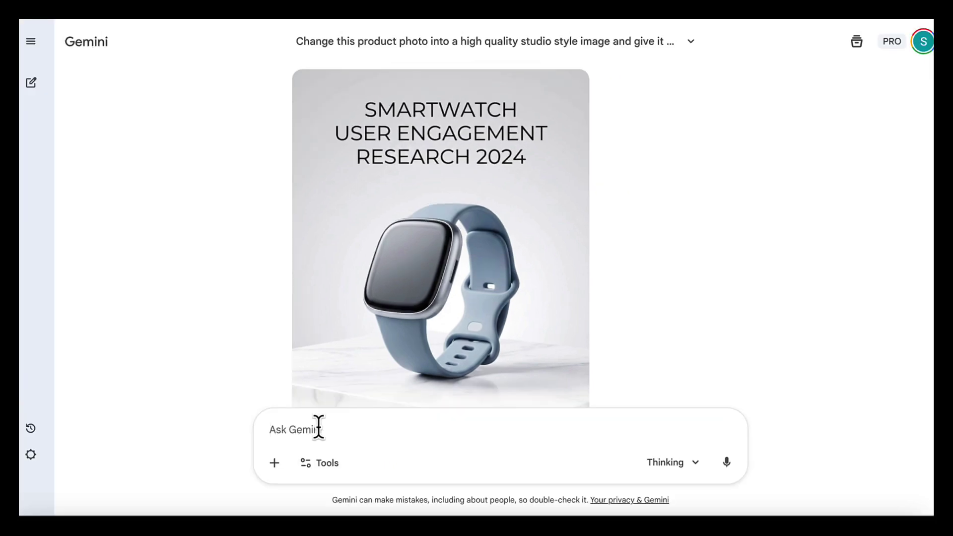
{"action": "type", "text": "Now keep the same product exactly but give me different angles for the executive summary page and one for the product features page"}
{"action": "left_click", "coordinate": [322, 464]}
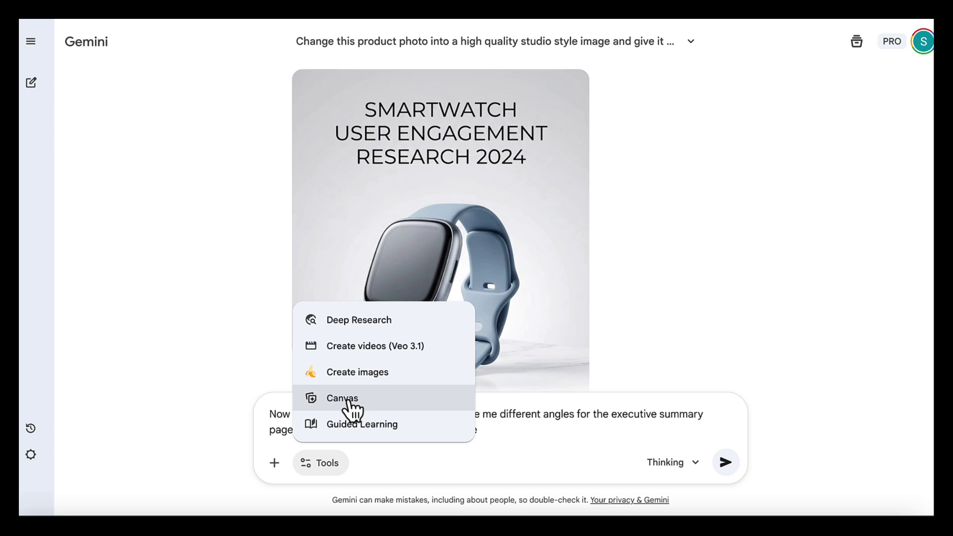
{"action": "left_click", "coordinate": [344, 373]}
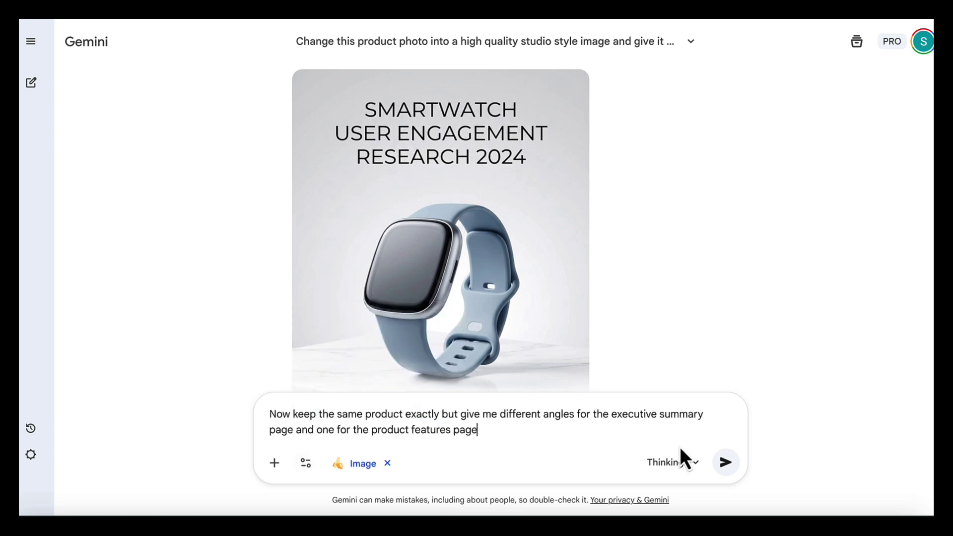
{"action": "left_click", "coordinate": [725, 465]}
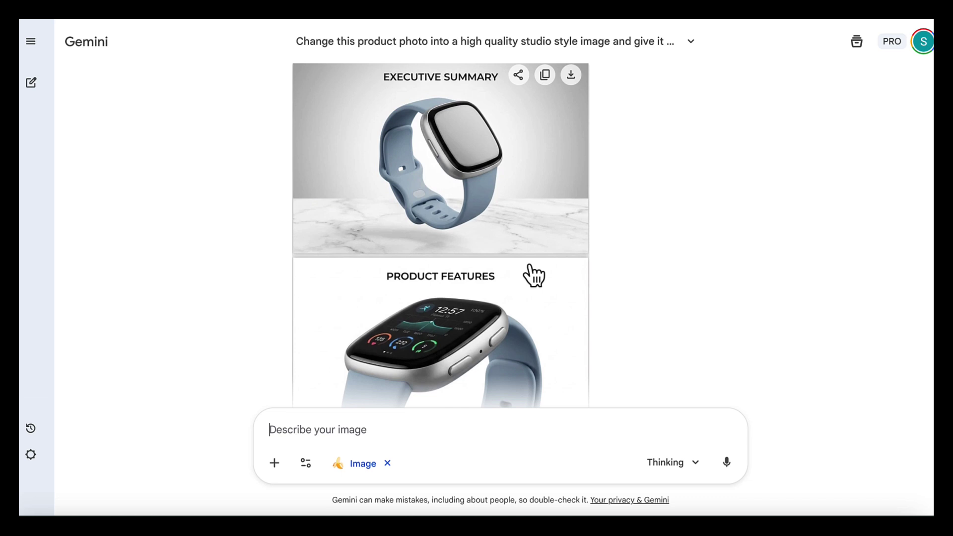
{"action": "scroll", "coordinate": [541, 288], "scroll_direction": "down", "scroll_amount": 2}
{"action": "scroll", "coordinate": [549, 296], "scroll_direction": "down", "scroll_amount": 2}
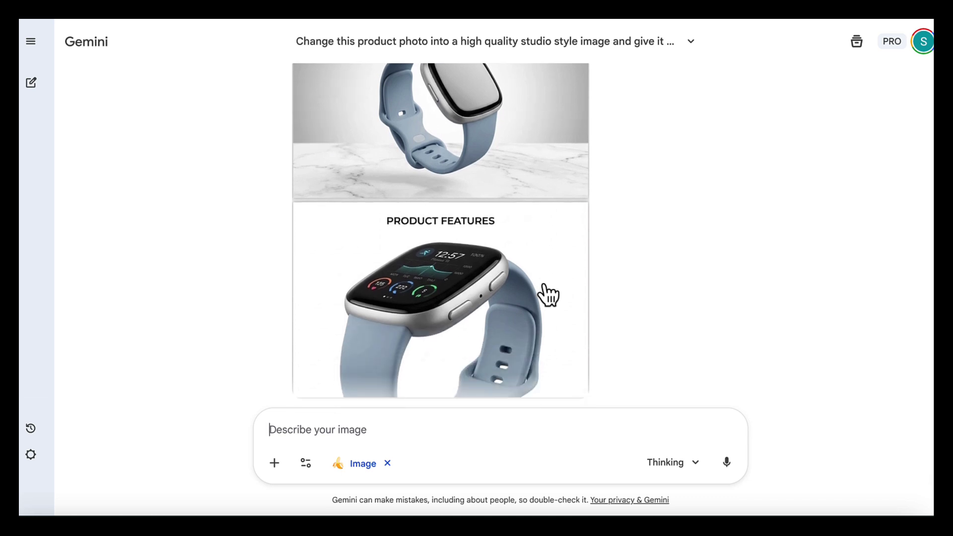
{"action": "scroll", "coordinate": [549, 296], "scroll_direction": "up", "scroll_amount": 2}
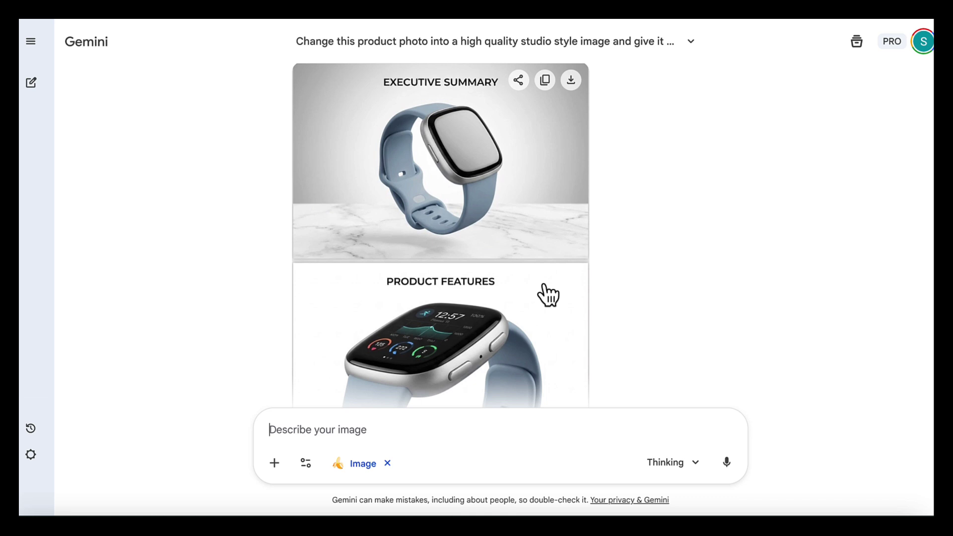
{"action": "scroll", "coordinate": [549, 296], "scroll_direction": "down", "scroll_amount": 3}
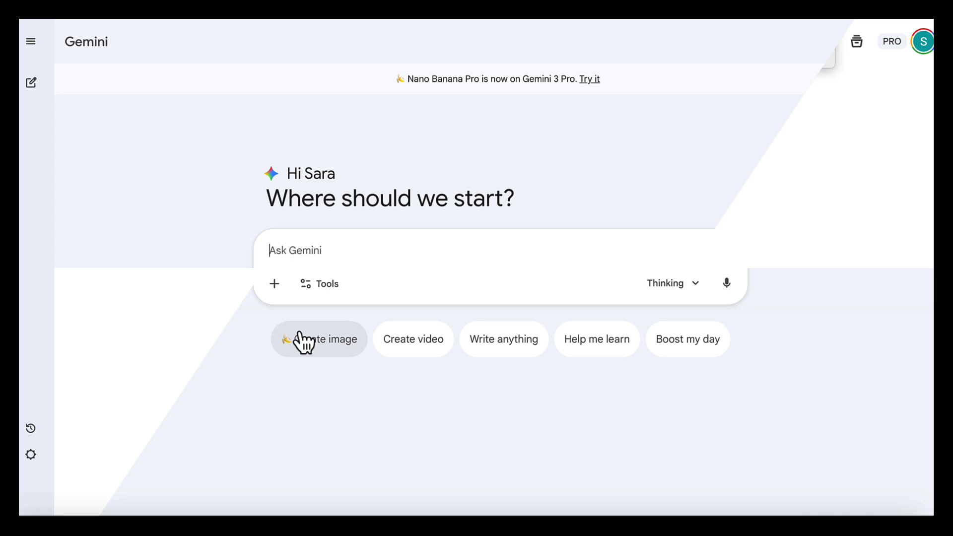
Attach the global population CSV, paste the themed dashboard prompt, and enable Create images
{"action": "left_click", "coordinate": [277, 290]}
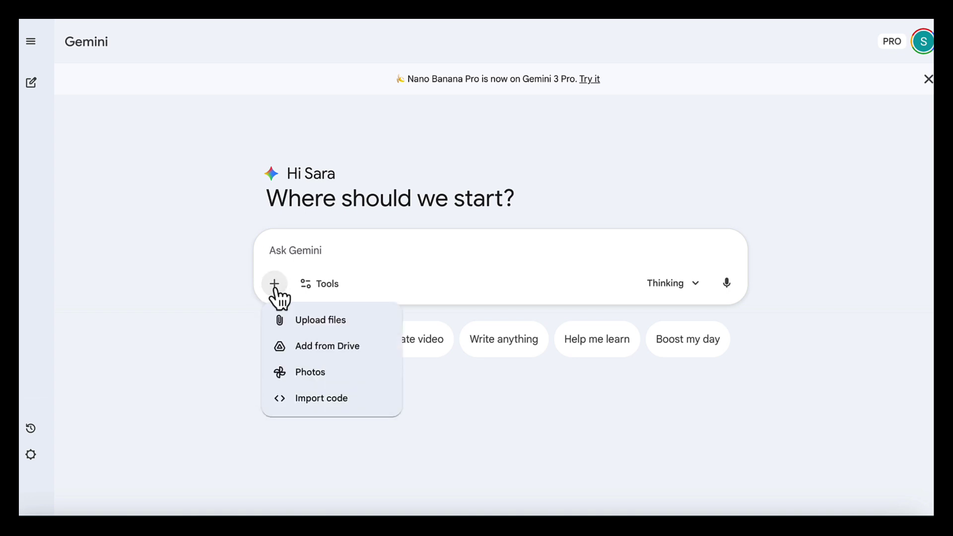
{"action": "left_click", "coordinate": [313, 320]}
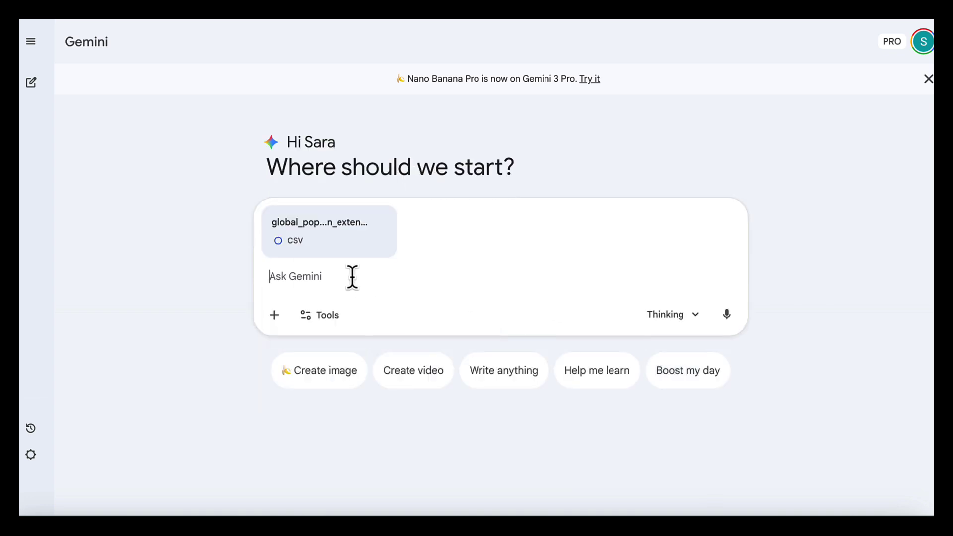
{"action": "type", "text": "Create a dashboard image that brings together several charts summarising the key patterns in the attached dataset. Style the dashboard with a theme that fits the tone and context of the data."}
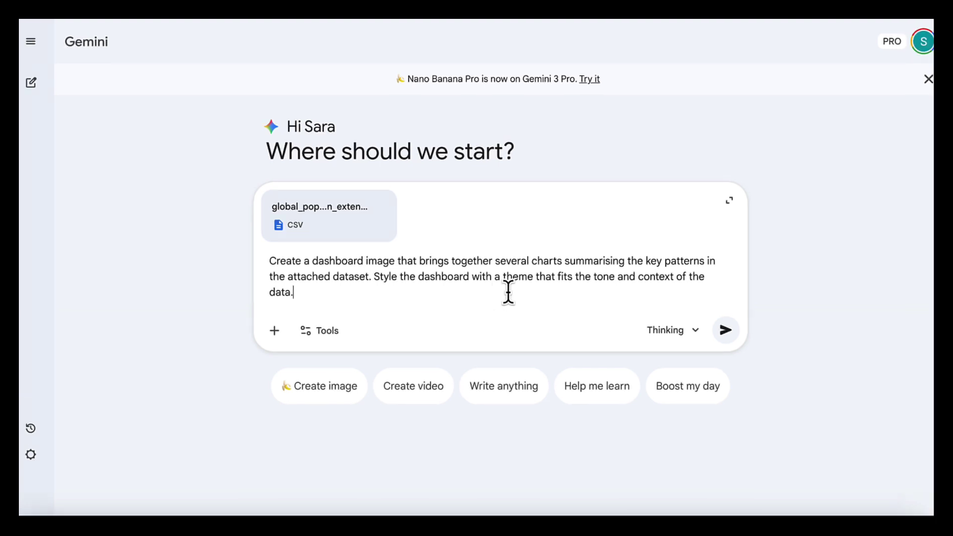
{"action": "left_click", "coordinate": [323, 336]}
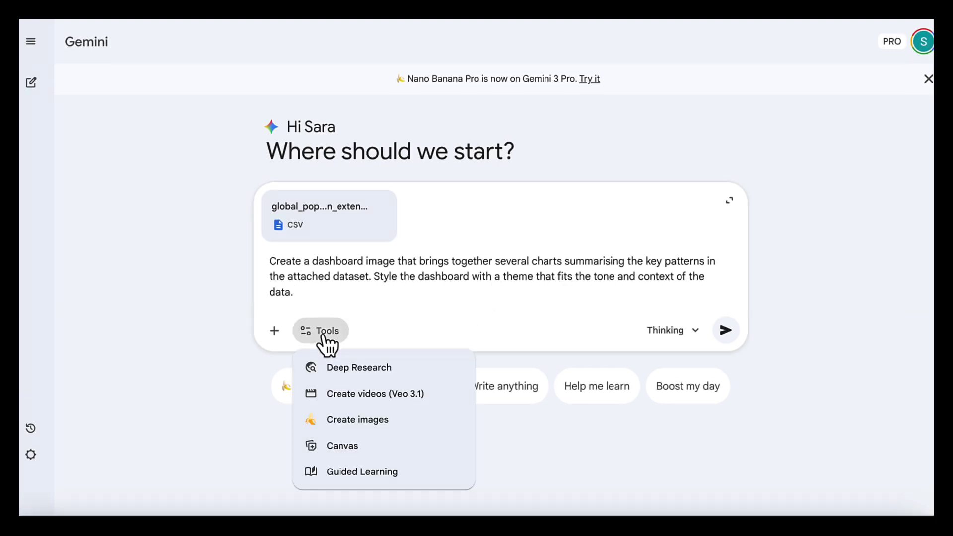
{"action": "left_click", "coordinate": [338, 426]}
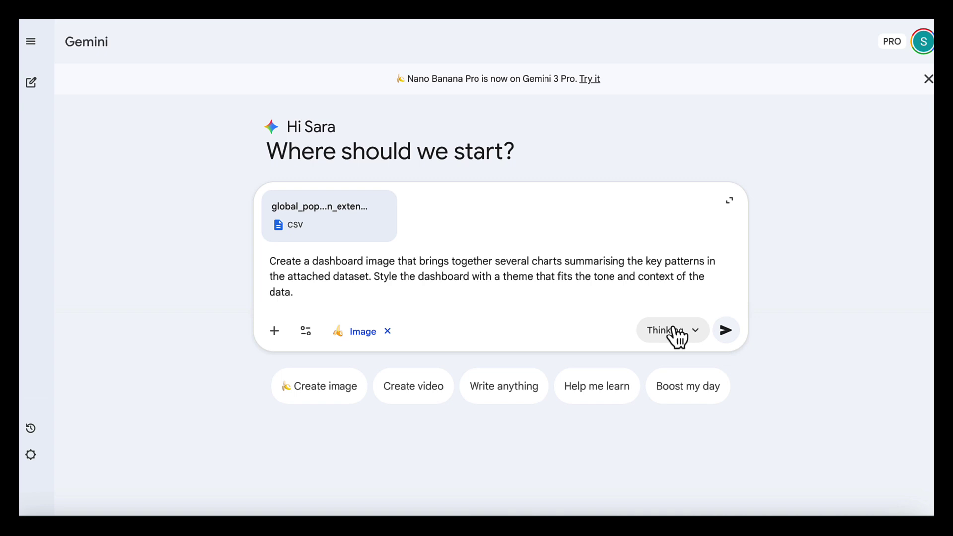
Generate the population dashboard, then copy the supply chain PDF's Research Methodology section
{"action": "left_click", "coordinate": [726, 331]}
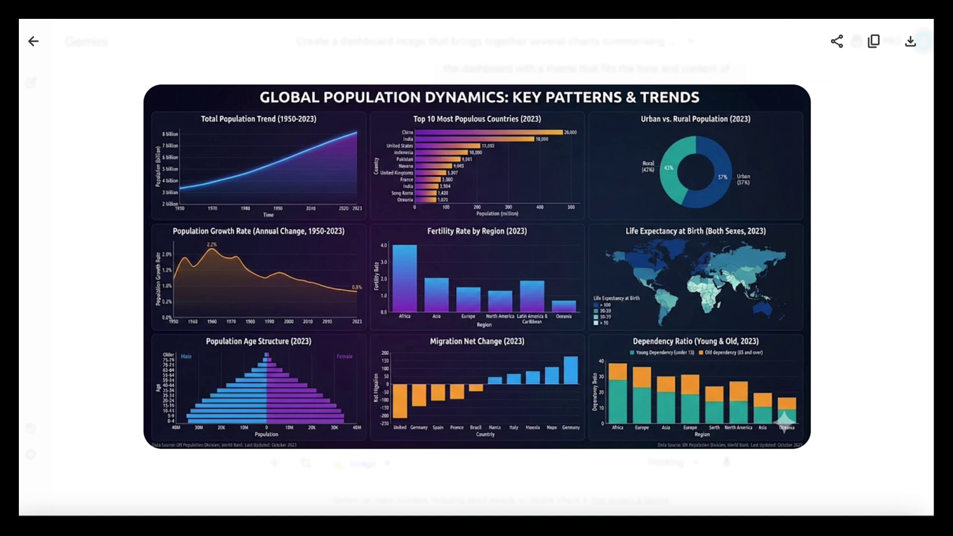
{"action": "left_click", "coordinate": [775, 18]}
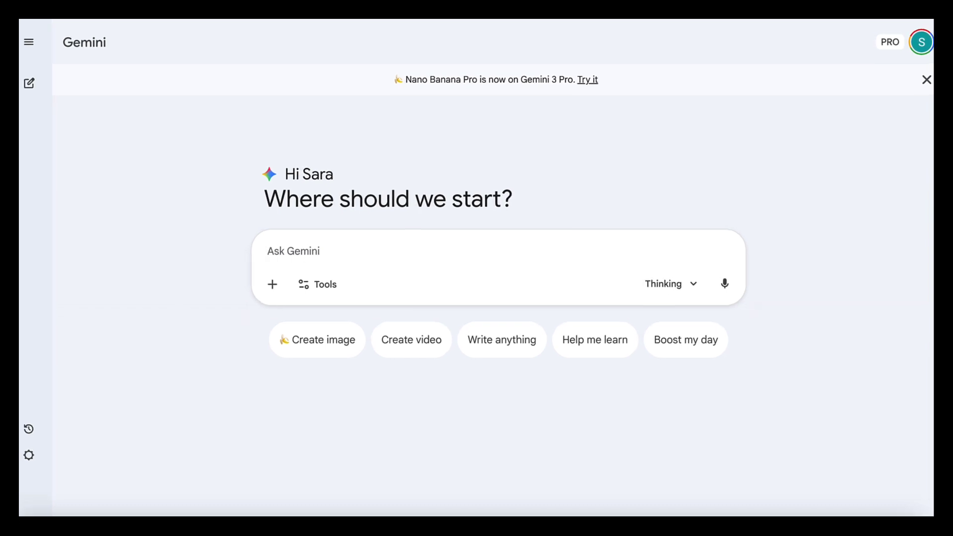
{"action": "left_click", "coordinate": [790, 11]}
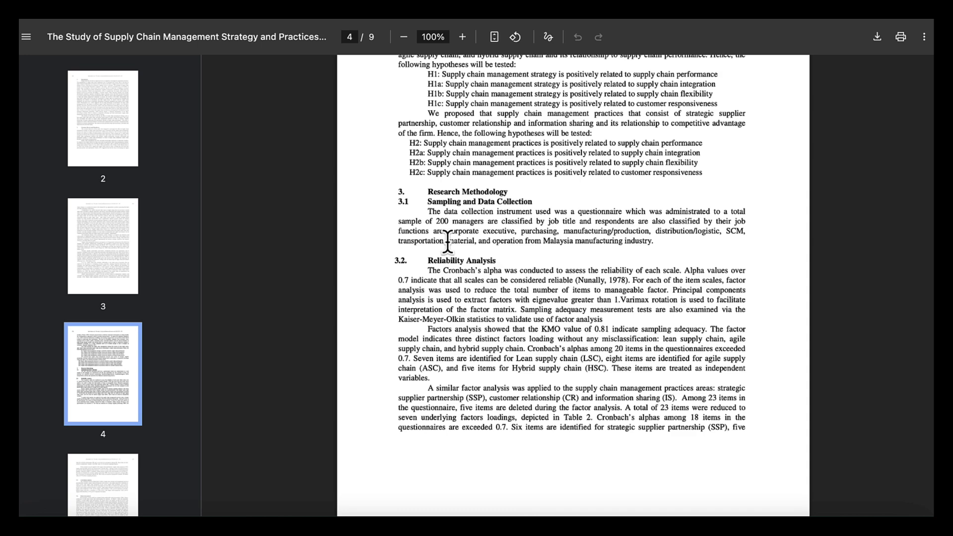
{"action": "left_click_drag", "start_coordinate": [427, 192], "coordinate": [587, 491]}
{"action": "scroll", "coordinate": [758, 434], "scroll_direction": "down", "scroll_amount": 3}
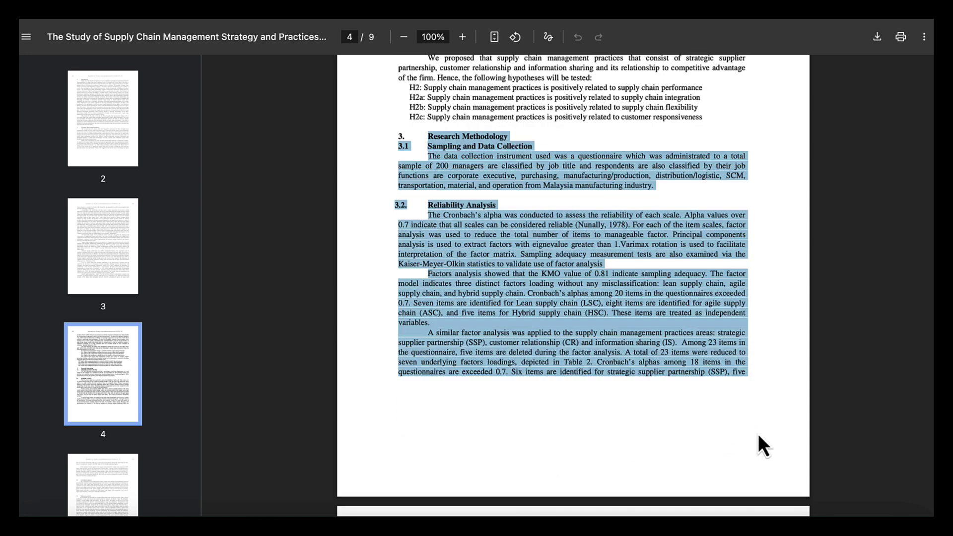
{"action": "left_click", "coordinate": [758, 434]}
Paste the methodology text into Gemini and attach the infographic reference screenshot
{"action": "key", "text": "ctrl+shift+Tab"}
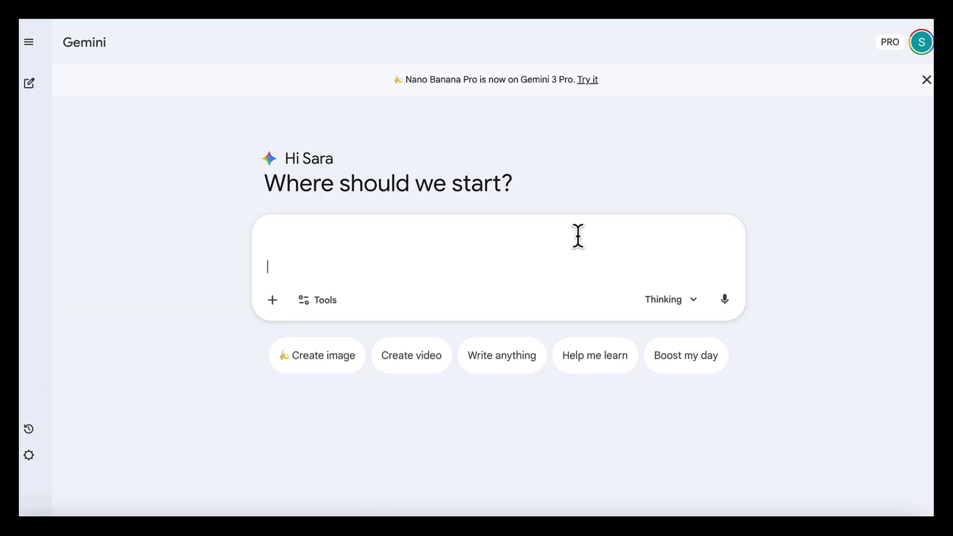
{"action": "key", "text": "ctrl+v"}
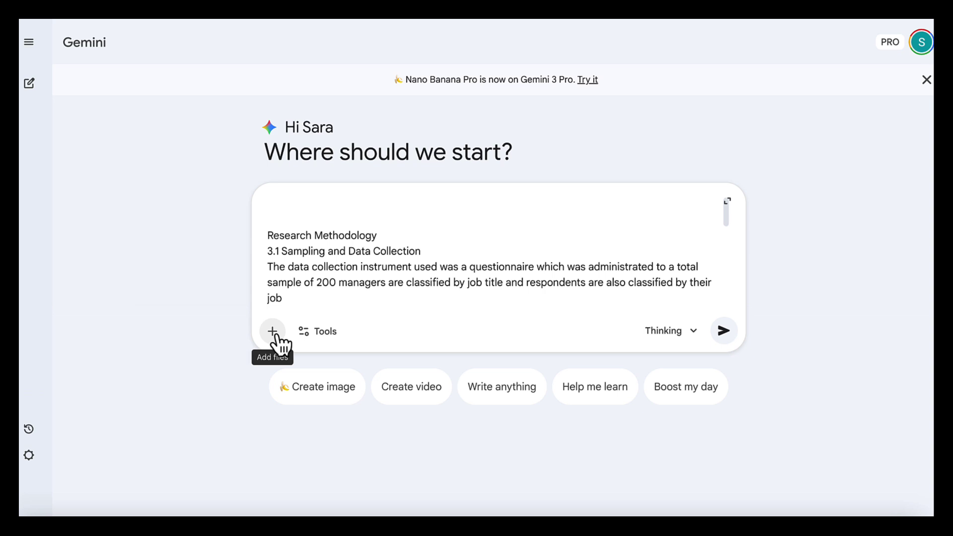
{"action": "left_click", "coordinate": [273, 332]}
{"action": "left_click", "coordinate": [304, 370]}
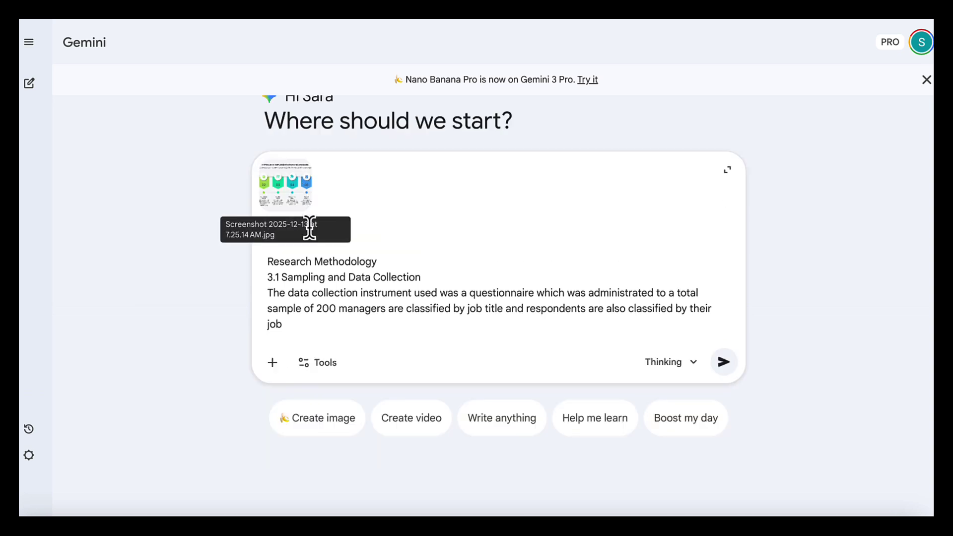
Add the style-matching visualisation instruction above the text and enable Create images
{"action": "left_click", "coordinate": [410, 222]}
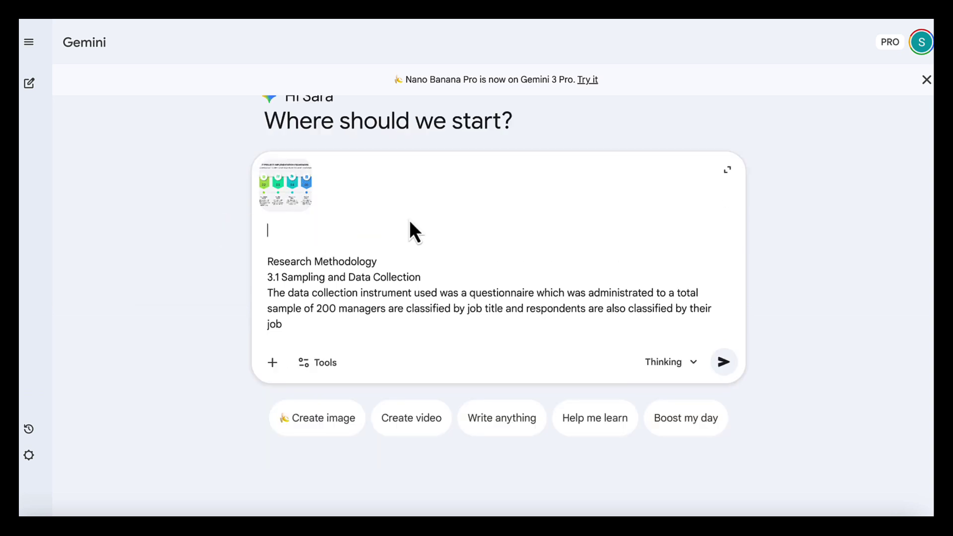
{"action": "type", "text": "create a visual showing the methodology used below in the style of the reference image"}
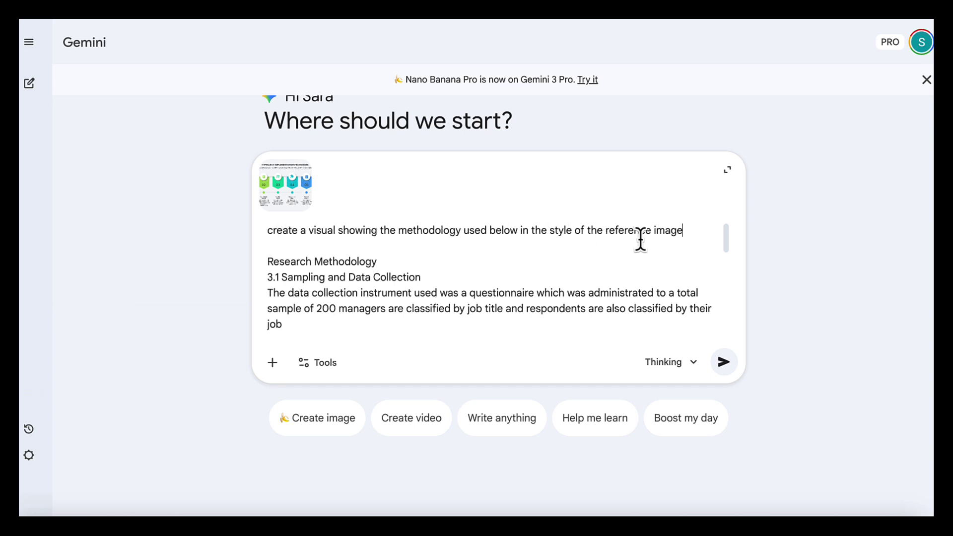
{"action": "left_click", "coordinate": [318, 363]}
{"action": "left_click", "coordinate": [341, 450]}
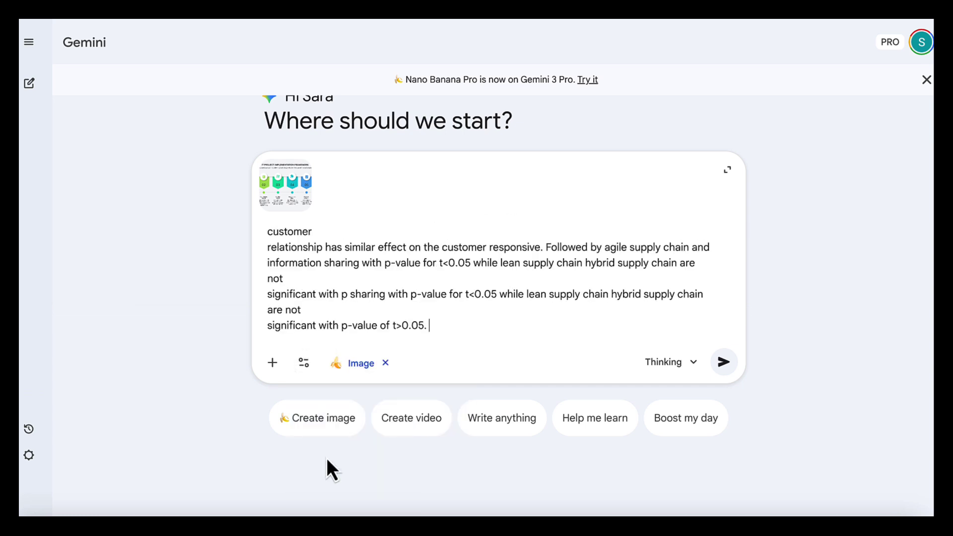
Generate the six-step Research Methodology Framework and compare it full-size with the reference image
{"action": "left_click", "coordinate": [725, 362]}
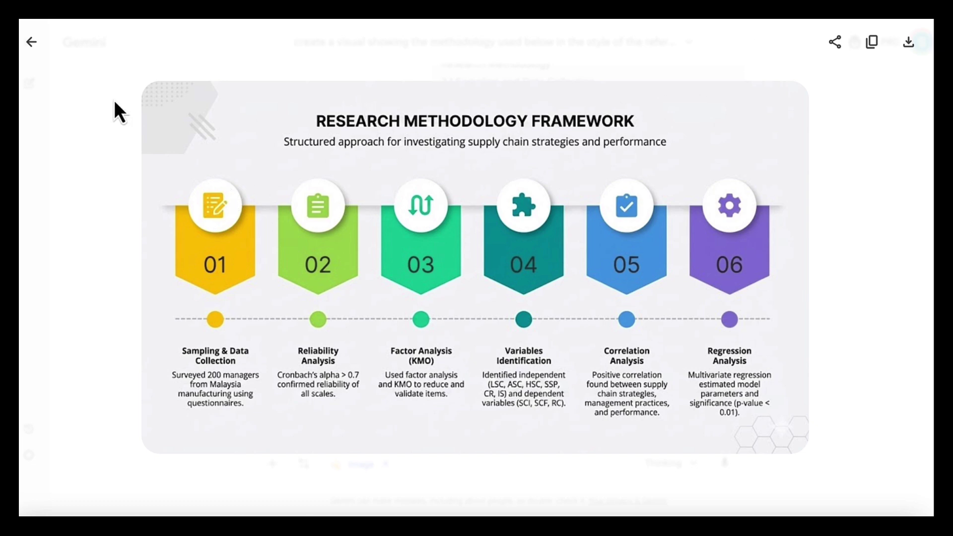
{"action": "left_click", "coordinate": [30, 41]}
{"action": "scroll", "coordinate": [305, 187], "scroll_direction": "up", "scroll_amount": 5}
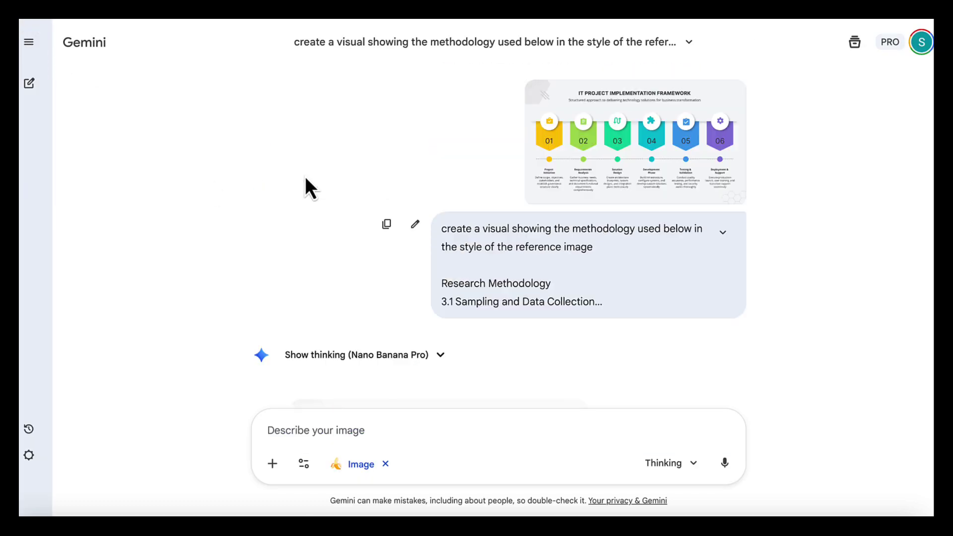
{"action": "left_click", "coordinate": [600, 173]}
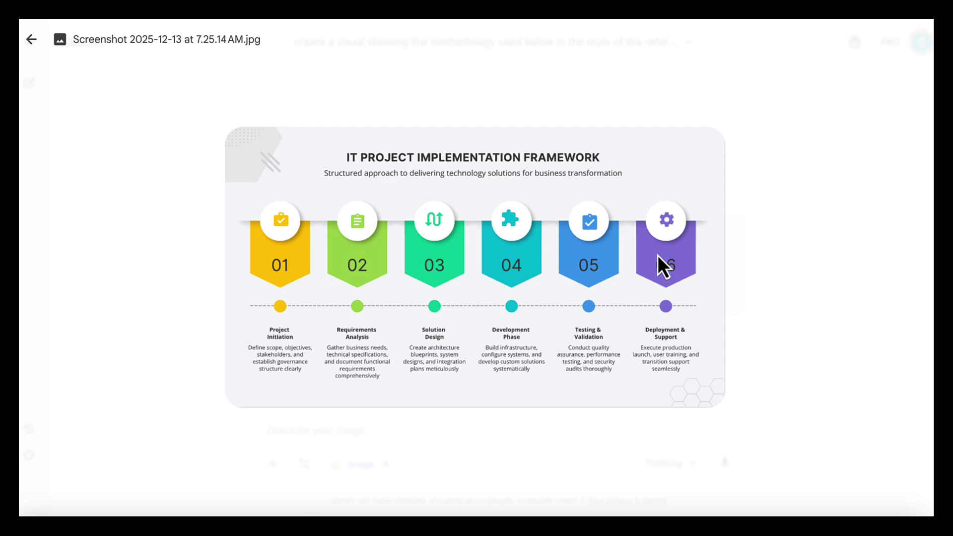
{"action": "left_click", "coordinate": [31, 40]}
{"action": "scroll", "coordinate": [496, 307], "scroll_direction": "down", "scroll_amount": 5}
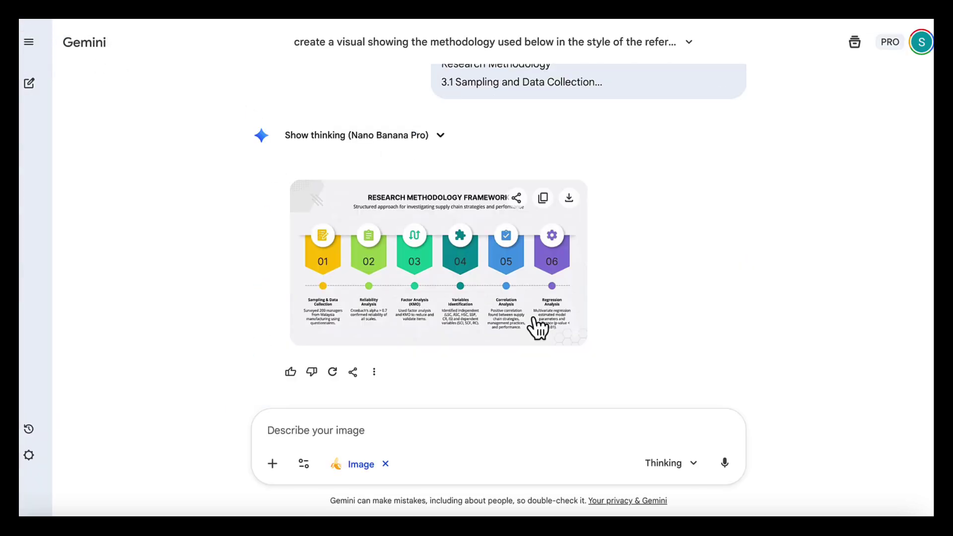
{"action": "left_click", "coordinate": [500, 313]}
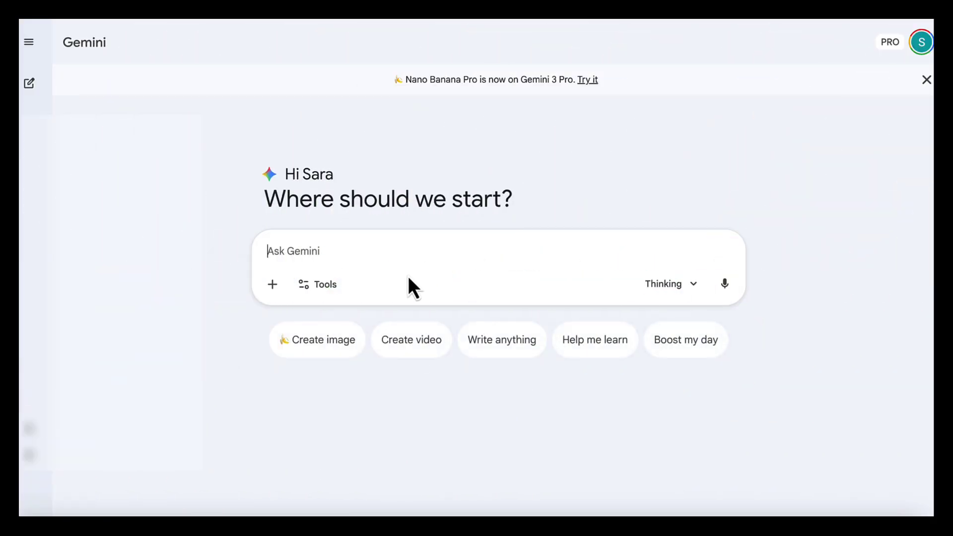
Paste the three-image employee onboarding sequence prompt and set the request to Create images
{"action": "left_click", "coordinate": [28, 42]}
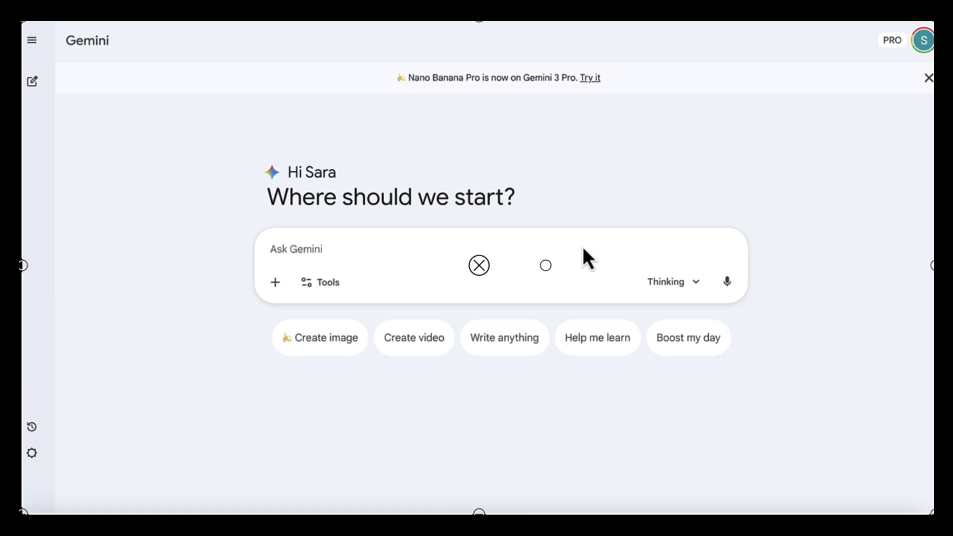
{"action": "type", "text": "Generate a cinematic, three-image sequence showing an employee onboarding journey. Use the same employee, in the same workspace, with the same camera angle, lighting, and environment across all images to maintain full character and scene consistency. Image 1: The employee sits at her desk on the first day, facing a laptop with a welcome email, onboarding checklist, and setup tasks. The space feels welcoming but slightly overwhelming. Image 2: A few days later, in the same setting, the employee participates in a virtual team meeting. The desk is more organised, and she appears engaged and comfortable, taking notes and interacting. Image 3: In the same environment, the employee confidently presents a small idea or project to a colleague, showing integration and confidence in her role. Keep the visual style cinematic, realistic, and professional, suitable for use in manuals, guides, or internal training materials."}
{"action": "scroll", "coordinate": [562, 234], "scroll_direction": "up", "scroll_amount": 5}
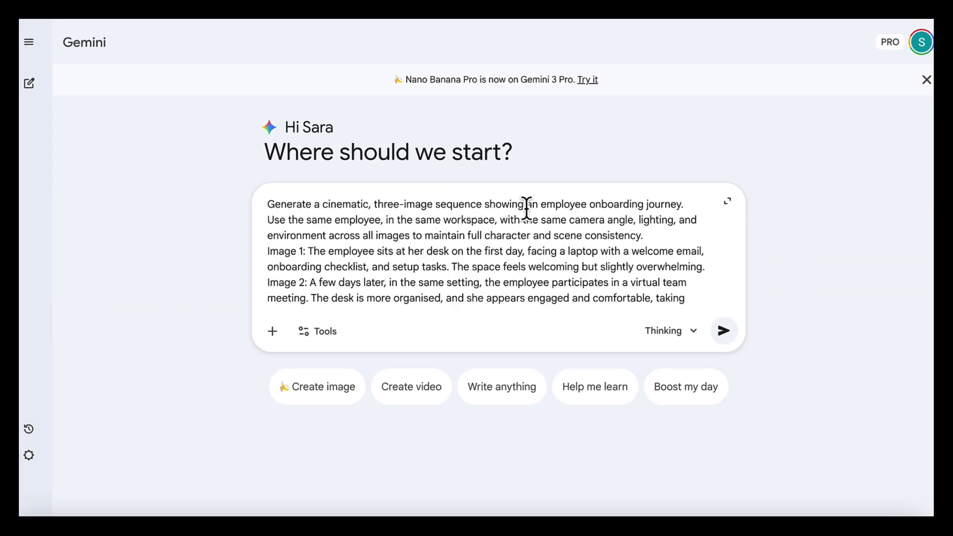
{"action": "scroll", "coordinate": [561, 216], "scroll_direction": "down", "scroll_amount": 2}
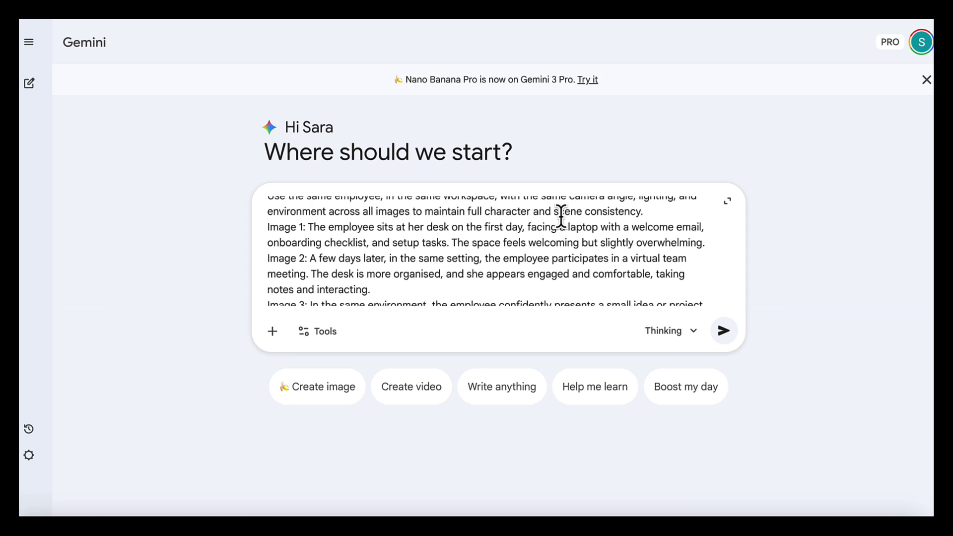
{"action": "scroll", "coordinate": [562, 213], "scroll_direction": "up", "scroll_amount": 1}
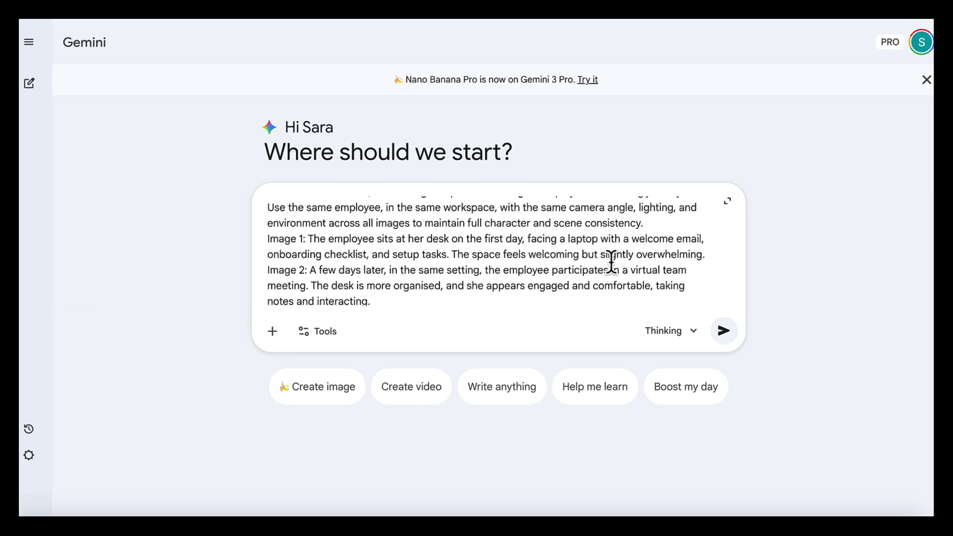
{"action": "scroll", "coordinate": [611, 262], "scroll_direction": "down", "scroll_amount": 1}
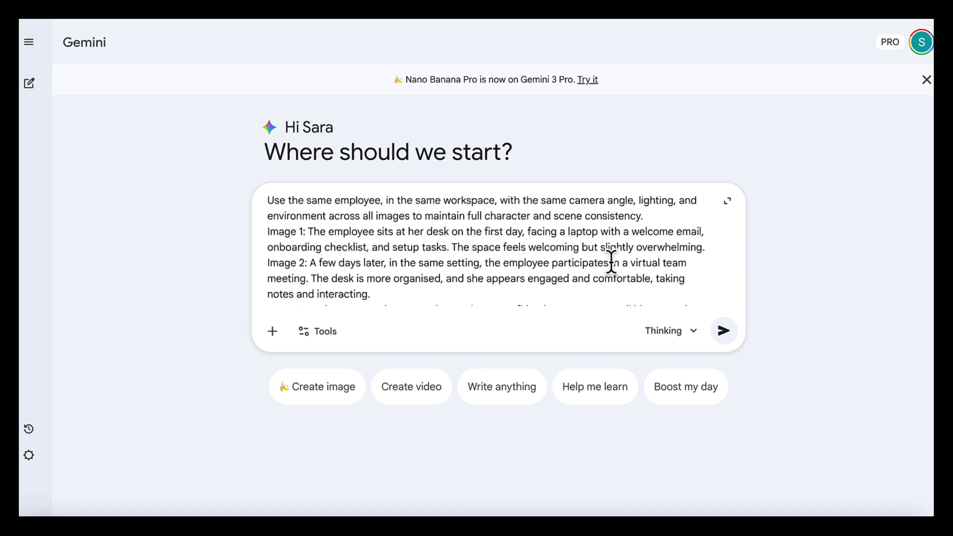
{"action": "scroll", "coordinate": [611, 262], "scroll_direction": "down", "scroll_amount": 1}
{"action": "scroll", "coordinate": [611, 262], "scroll_direction": "down", "scroll_amount": 2}
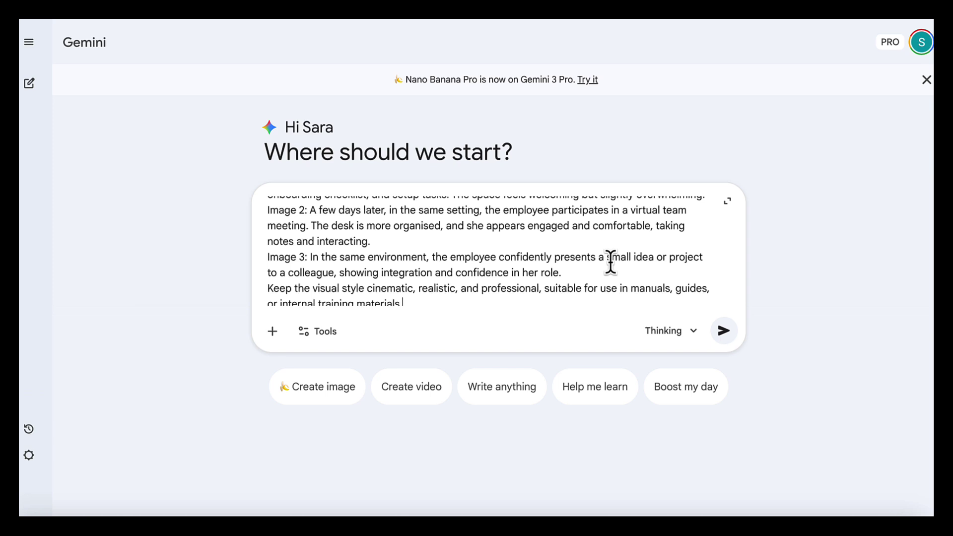
{"action": "scroll", "coordinate": [606, 291], "scroll_direction": "down", "scroll_amount": 1}
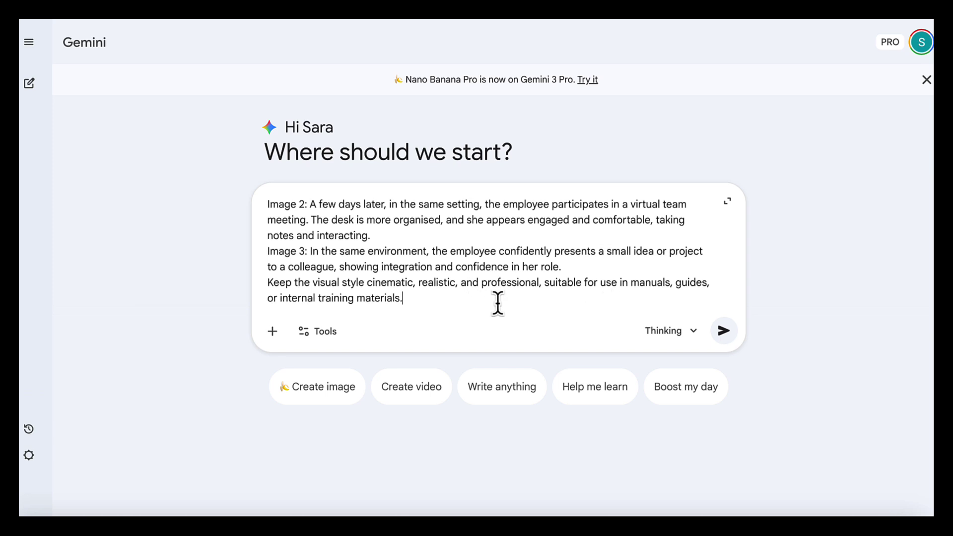
{"action": "left_click", "coordinate": [328, 333]}
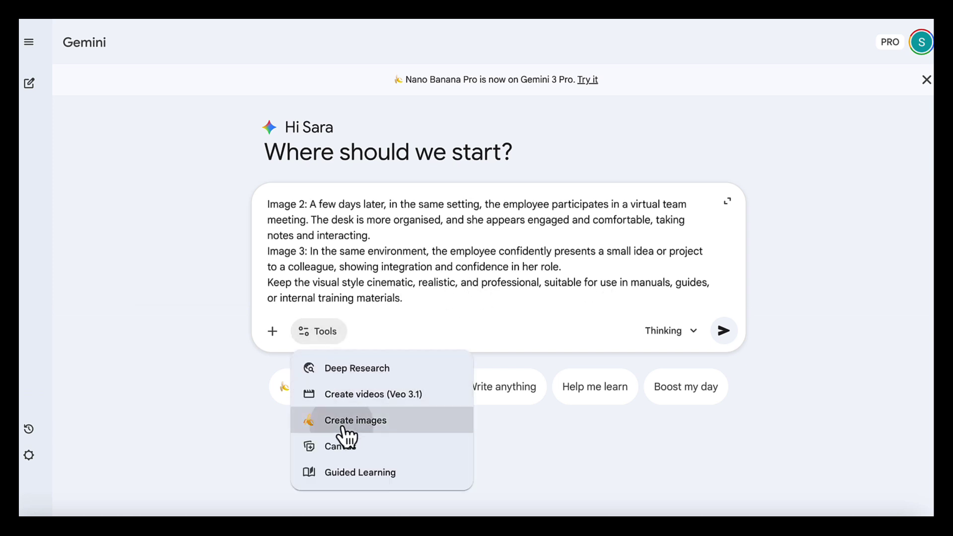
{"action": "left_click", "coordinate": [344, 428]}
Send the onboarding prompt, then view the Step 1, Step 2 and Step 3 images full-size
{"action": "left_click", "coordinate": [724, 332]}
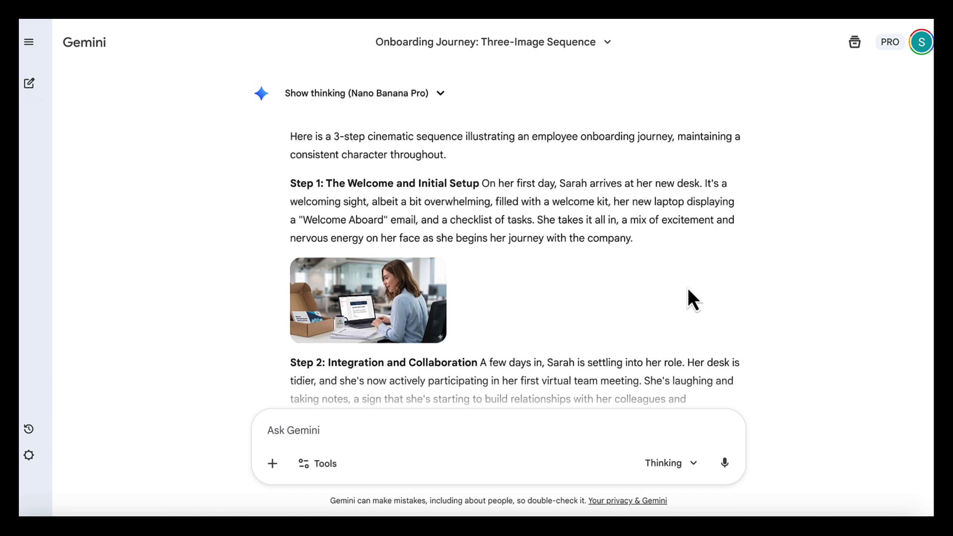
{"action": "scroll", "coordinate": [687, 287], "scroll_direction": "down", "scroll_amount": 2}
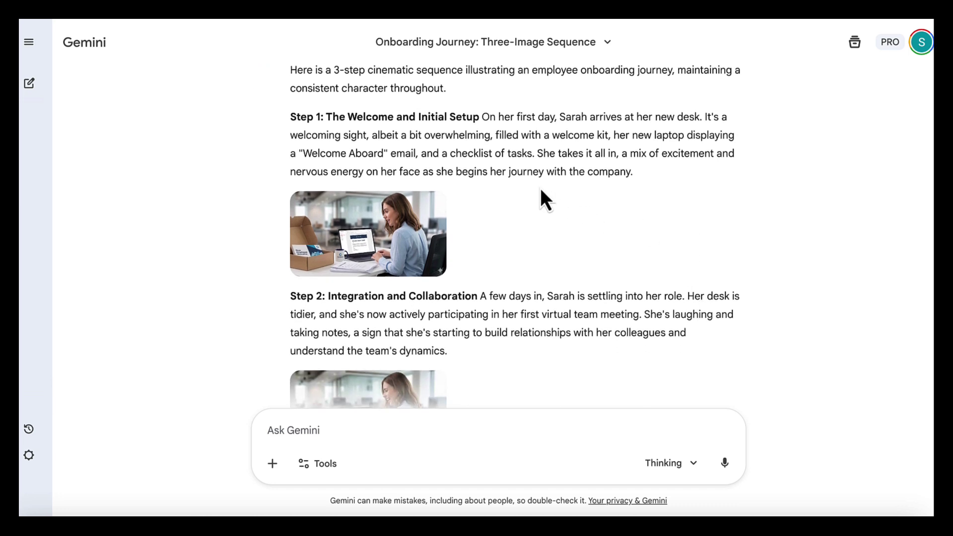
{"action": "left_click", "coordinate": [395, 243]}
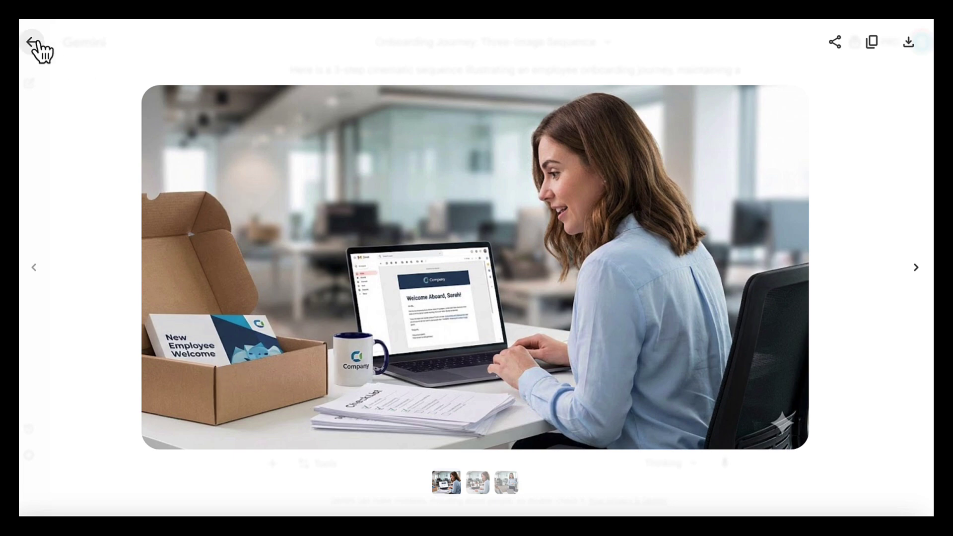
{"action": "left_click", "coordinate": [33, 42]}
{"action": "scroll", "coordinate": [228, 258], "scroll_direction": "down", "scroll_amount": 3}
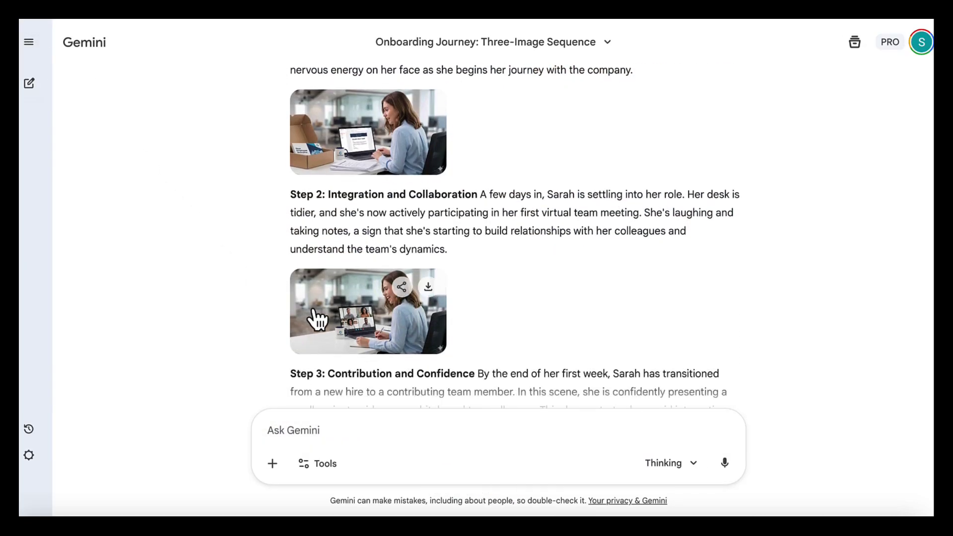
{"action": "left_click", "coordinate": [342, 330]}
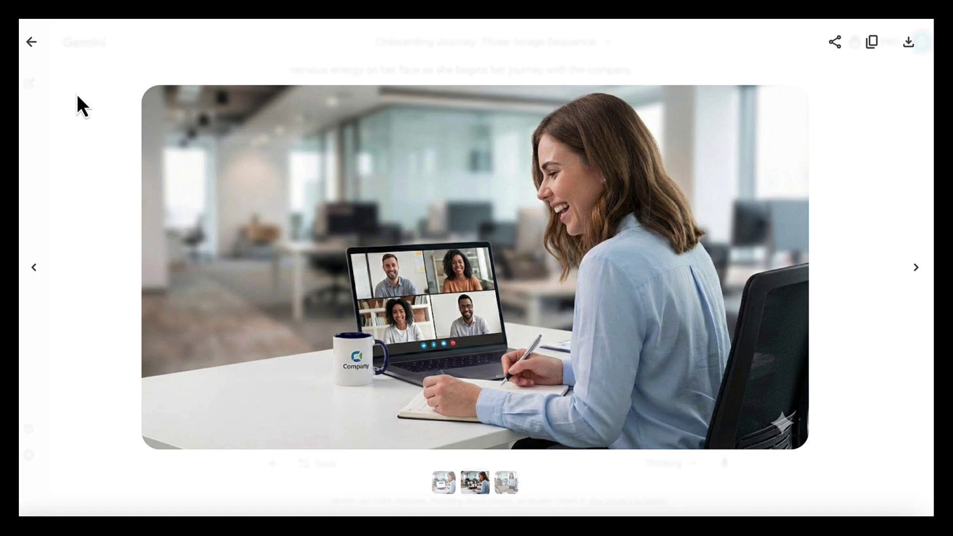
{"action": "left_click", "coordinate": [32, 42]}
{"action": "scroll", "coordinate": [208, 273], "scroll_direction": "down", "scroll_amount": 3}
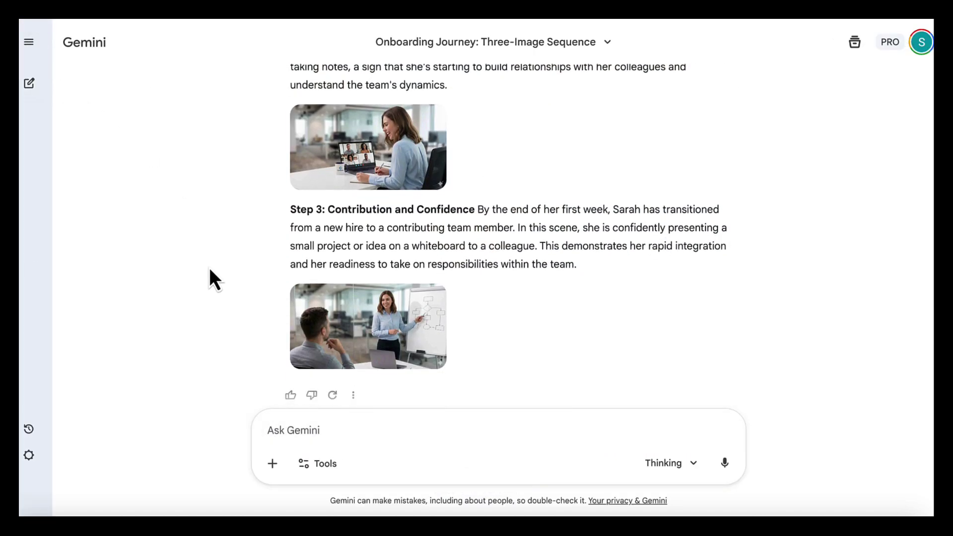
{"action": "left_click", "coordinate": [359, 349]}
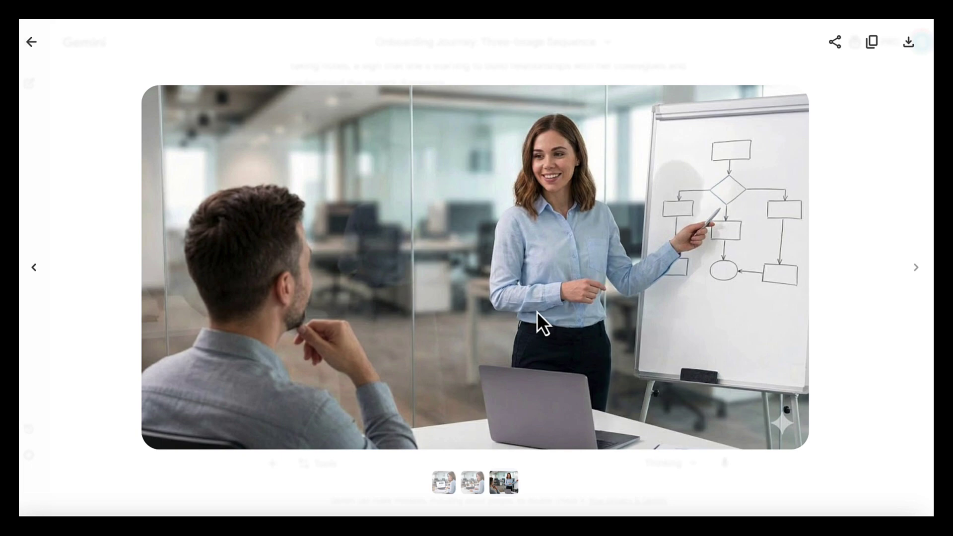
{"action": "left_click", "coordinate": [31, 42]}
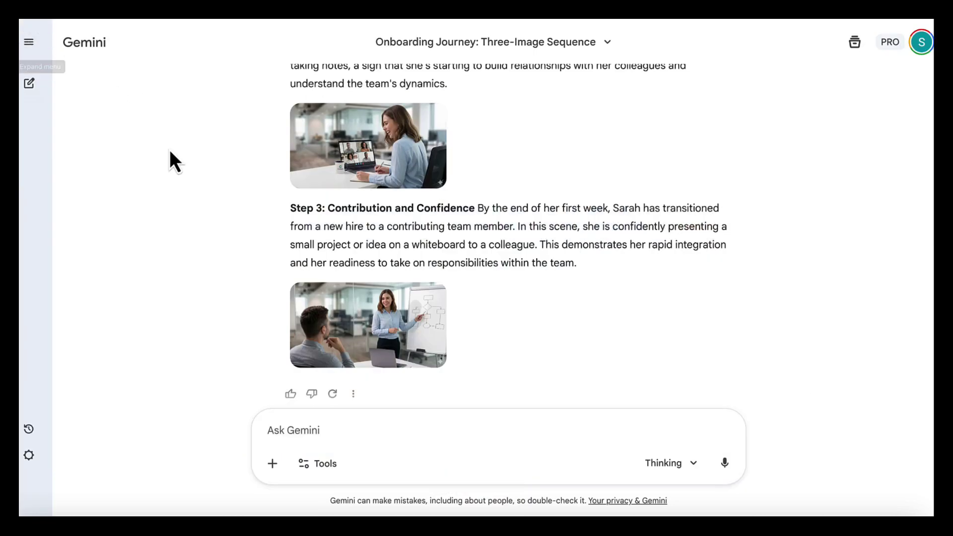
Review the Step 1, Step 2 and Step 3 onboarding images full-size once more
{"action": "scroll", "coordinate": [367, 224], "scroll_direction": "up", "scroll_amount": 5}
{"action": "left_click", "coordinate": [367, 164]}
{"action": "left_click", "coordinate": [32, 42]}
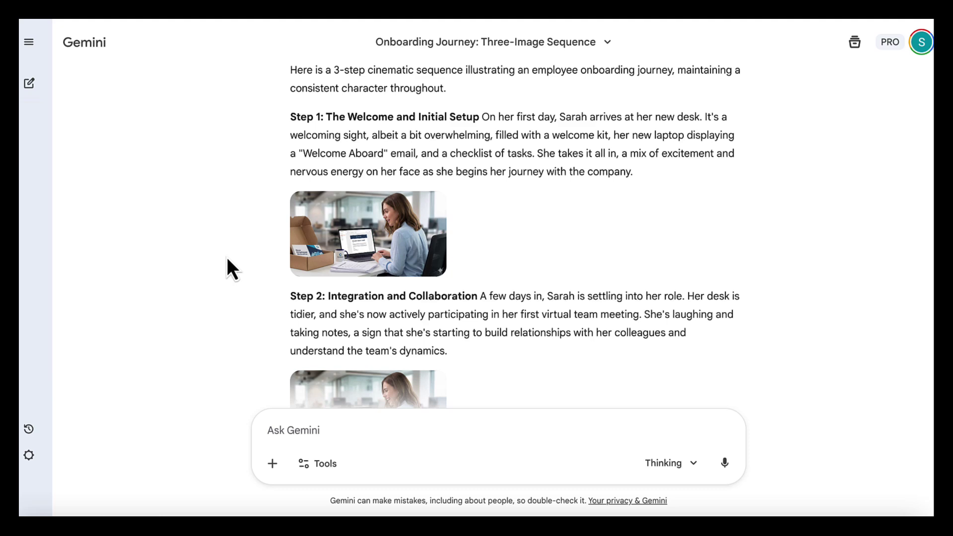
{"action": "scroll", "coordinate": [228, 266], "scroll_direction": "down", "scroll_amount": 2}
{"action": "left_click", "coordinate": [344, 334]}
{"action": "key", "text": "Escape"}
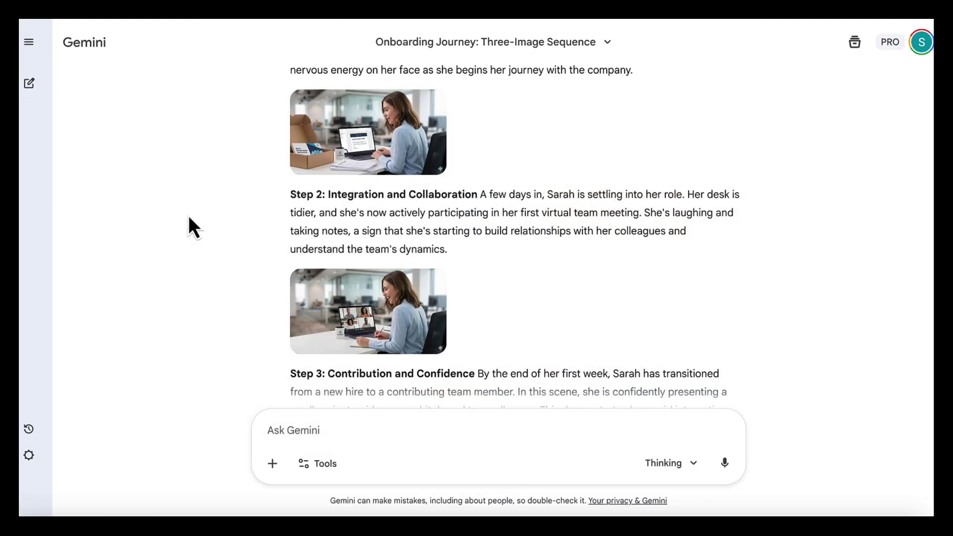
{"action": "scroll", "coordinate": [348, 298], "scroll_direction": "down", "scroll_amount": 3}
{"action": "left_click", "coordinate": [355, 351]}
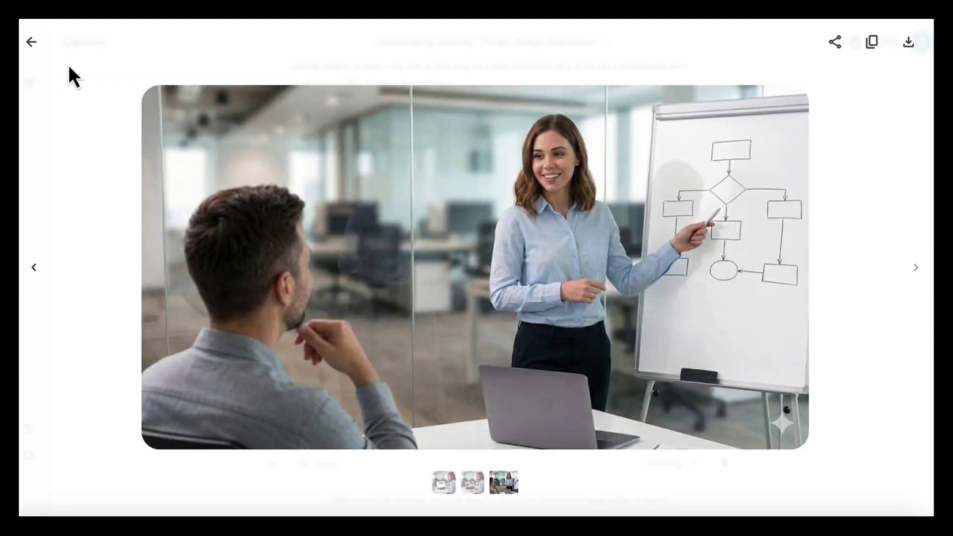
{"action": "left_click", "coordinate": [32, 42]}
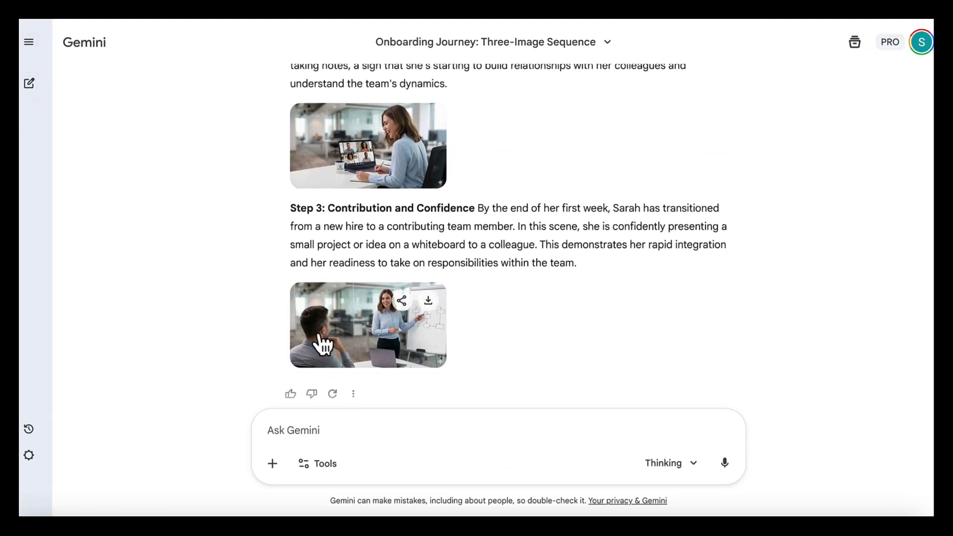
{"action": "left_click", "coordinate": [366, 340]}
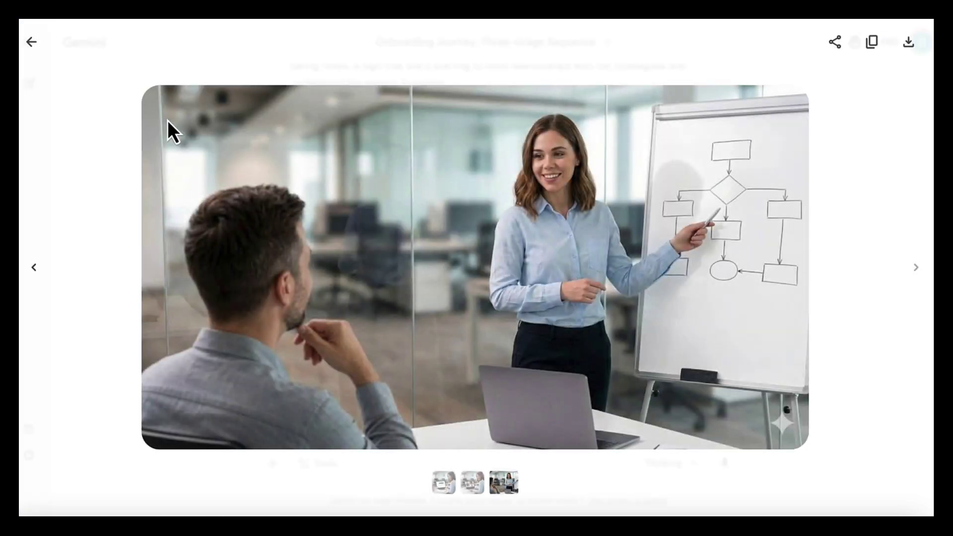
{"action": "left_click", "coordinate": [31, 42]}
{"action": "scroll", "coordinate": [226, 260], "scroll_direction": "up", "scroll_amount": 4}
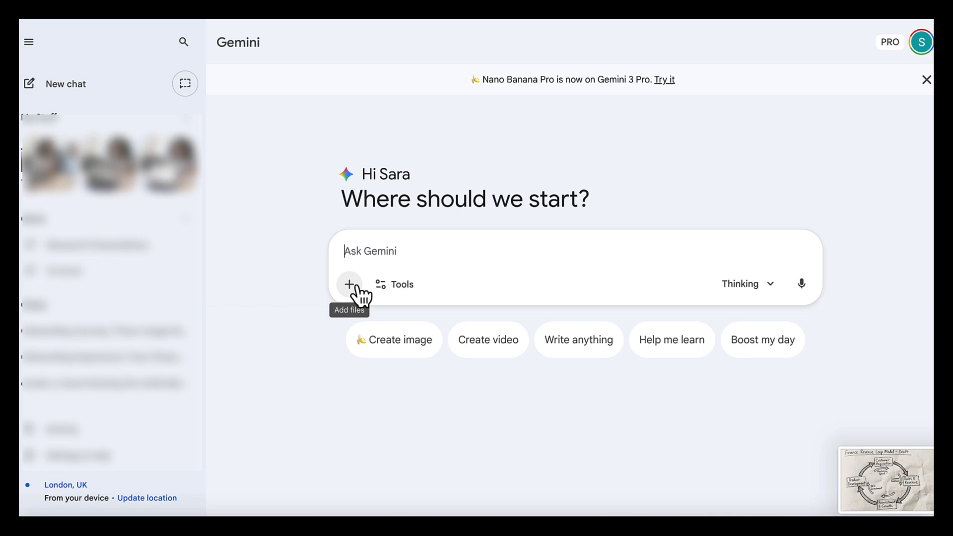
Attach the quadrant, supply chain and revenue loop diagrams, paste the concept-map prompt, and choose Create images
{"action": "left_click", "coordinate": [273, 285]}
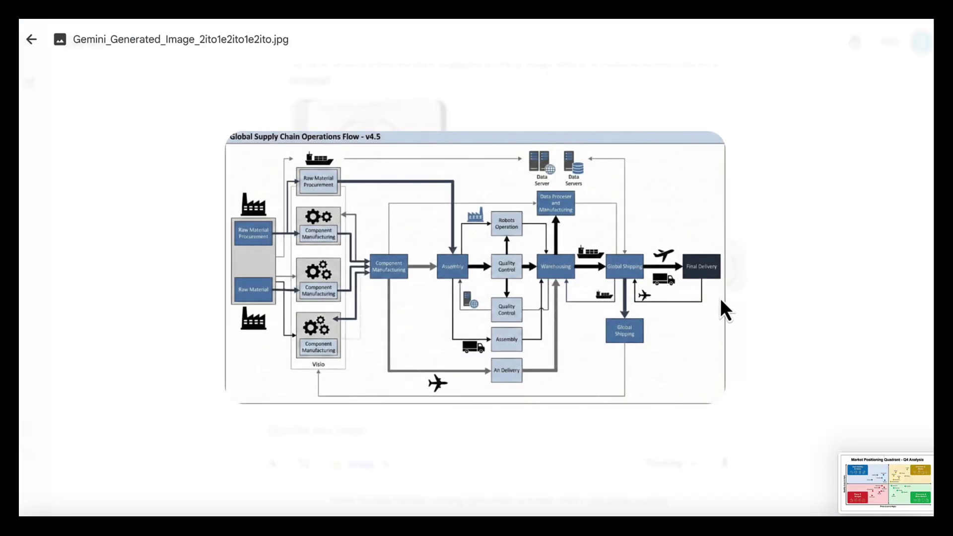
{"action": "left_click", "coordinate": [730, 271]}
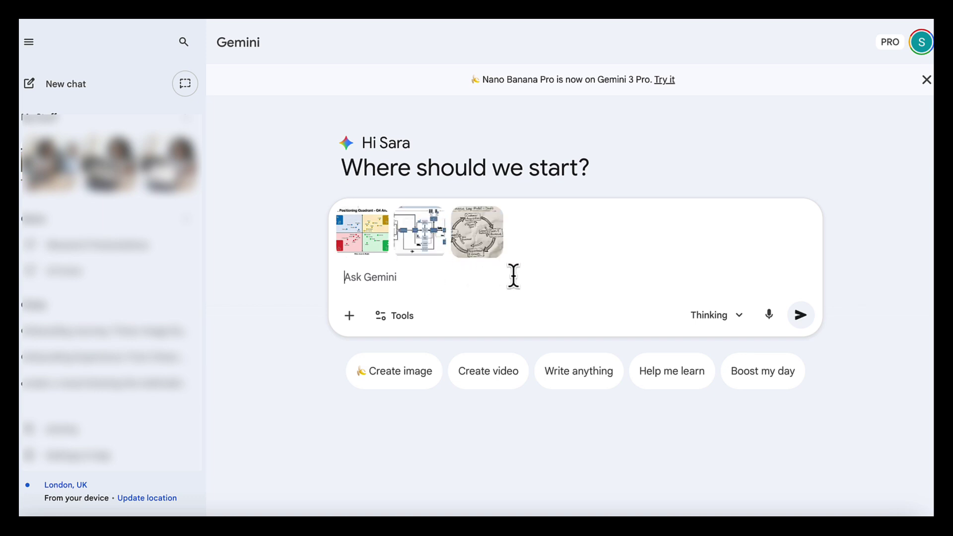
{"action": "type", "text": "Use the three uploaded images.  Create a single, high-level strategic concept map that unifies these three systems. Structure: Use the market quadrant as the central framework. Place the supply chain process on the left side feeding into the quadrant... and the revenue loop on the right side resulting from it. Add thick, labelled connector arrows showing the relationship between supply chain efficiency, market position, and revenue generation. Style: Redraw all elements in a unified, modern, flat-design infographic style... using a professional corporate blue and slate-grey colour palette. Ensure all original text labels from the input diagrams are included and clearly legible in the new map."}
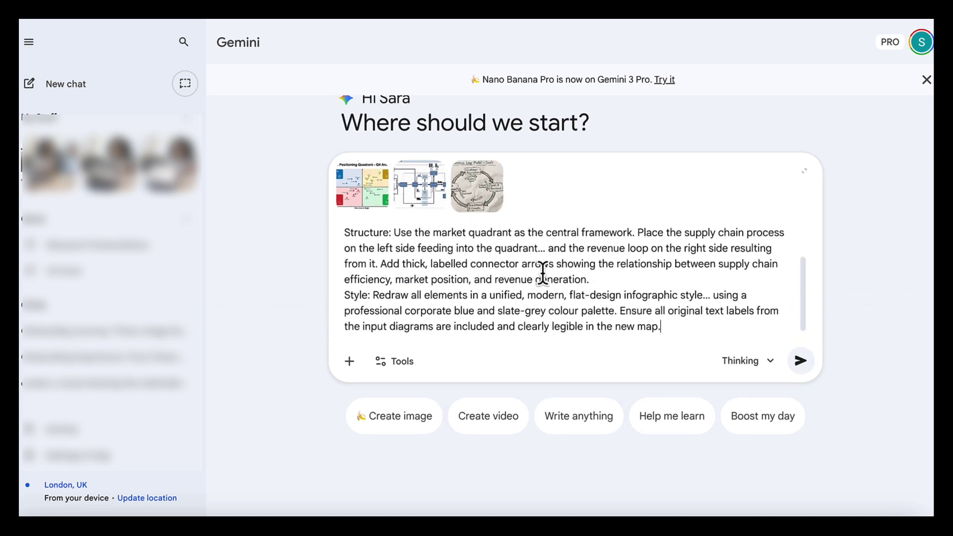
{"action": "scroll", "coordinate": [485, 269], "scroll_direction": "up", "scroll_amount": 3}
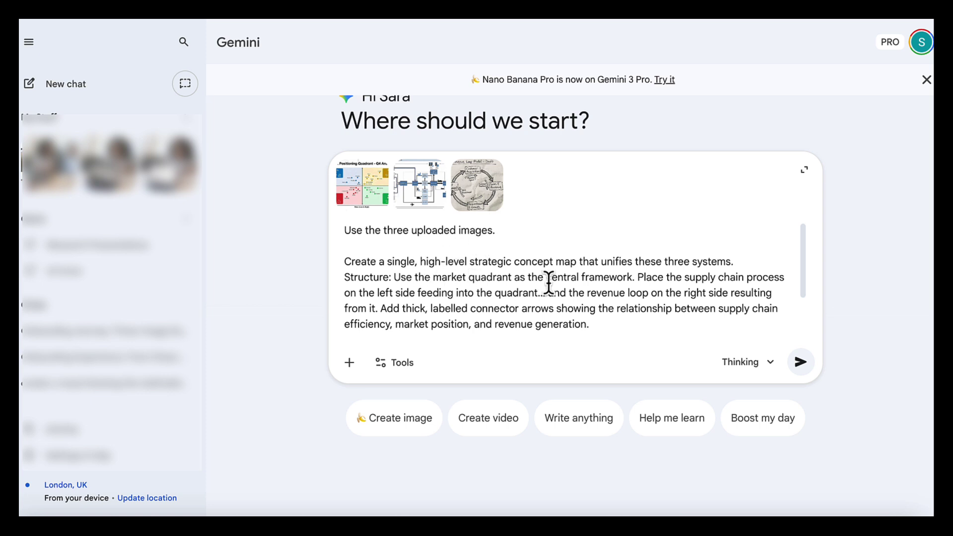
{"action": "scroll", "coordinate": [613, 290], "scroll_direction": "down", "scroll_amount": 1}
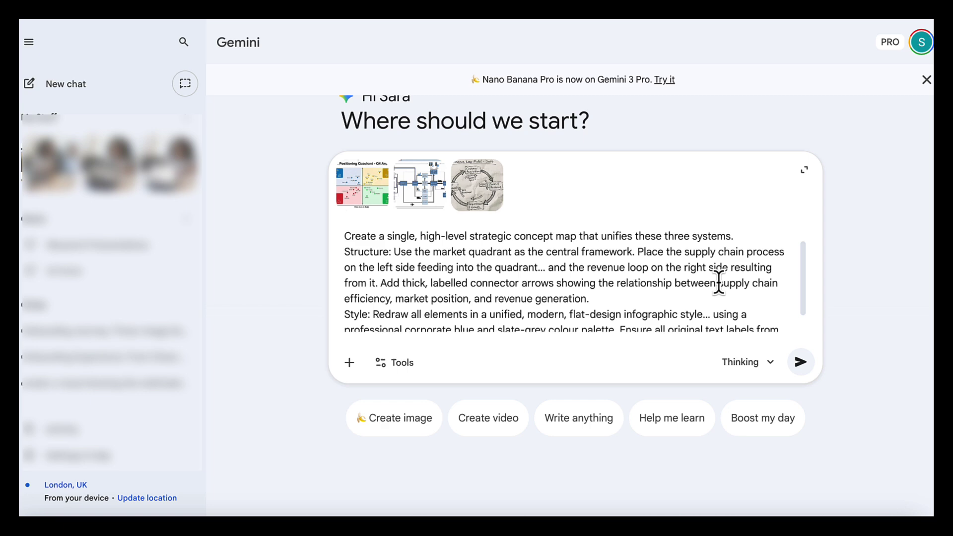
{"action": "scroll", "coordinate": [718, 291], "scroll_direction": "down", "scroll_amount": 1}
{"action": "left_click", "coordinate": [404, 364]}
{"action": "left_click", "coordinate": [431, 452]}
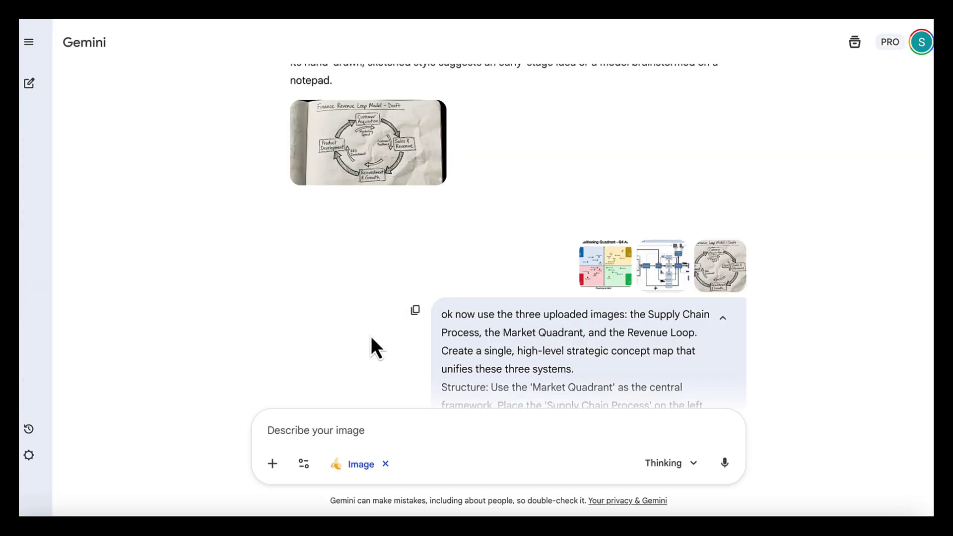
{"action": "scroll", "coordinate": [371, 336], "scroll_direction": "down", "scroll_amount": 10}
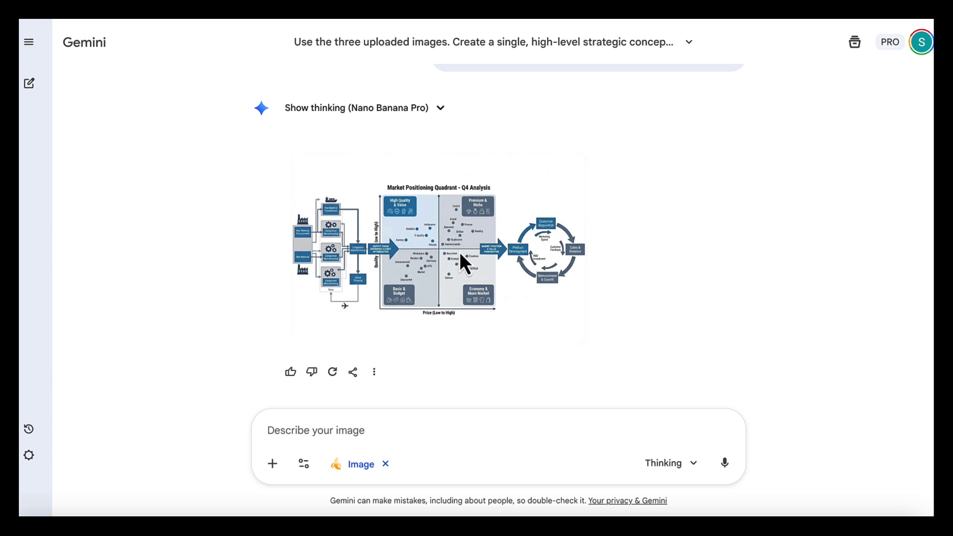
Open the generated strategic concept map in the full-size viewer
{"action": "left_click", "coordinate": [444, 257]}
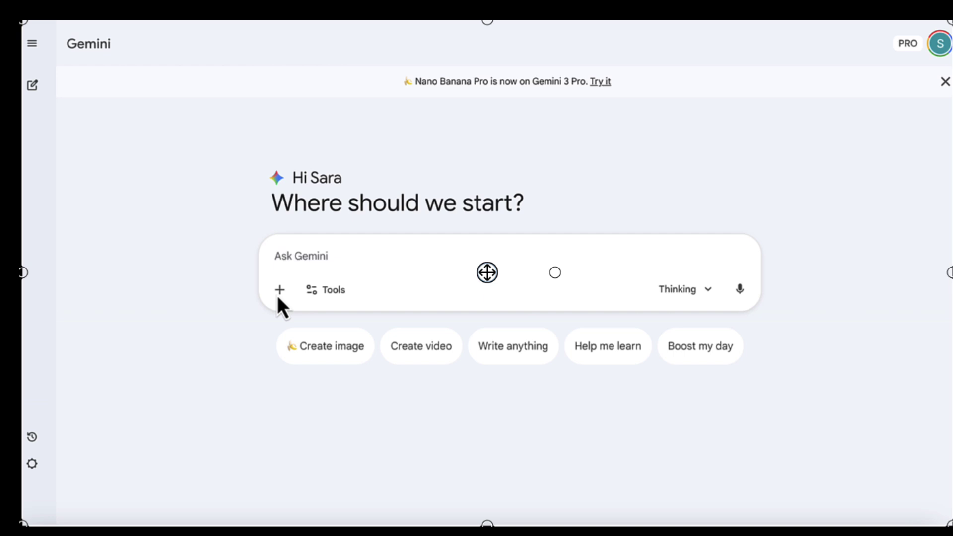
Attach four charts and send the white-background, Arial, blue-and-grey standardisation prompt as a Create images request
{"action": "left_click", "coordinate": [279, 291]}
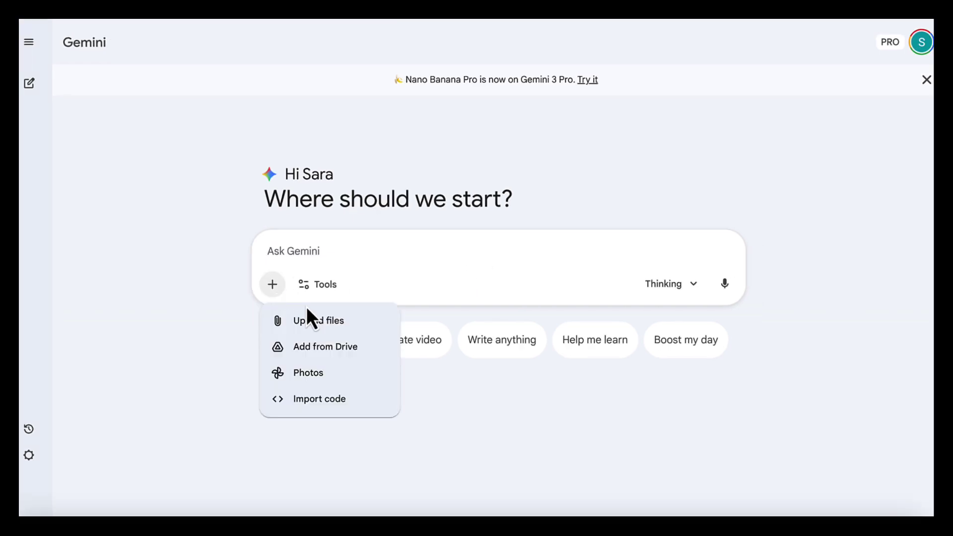
{"action": "left_click", "coordinate": [307, 318]}
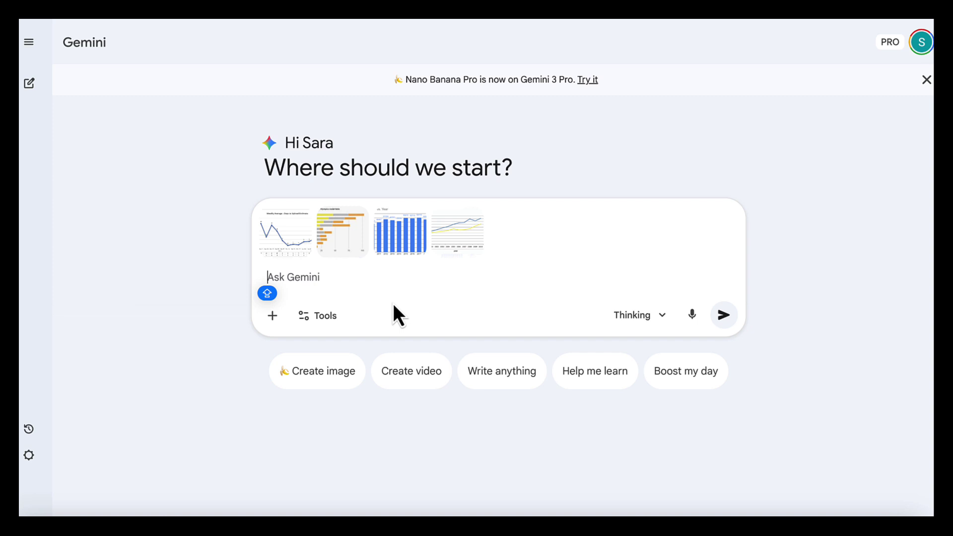
{"action": "type", "text": "Standardise these figures to have a pure white background, Arial font for labels, and a consistent blue-and-grey colour scheme"}
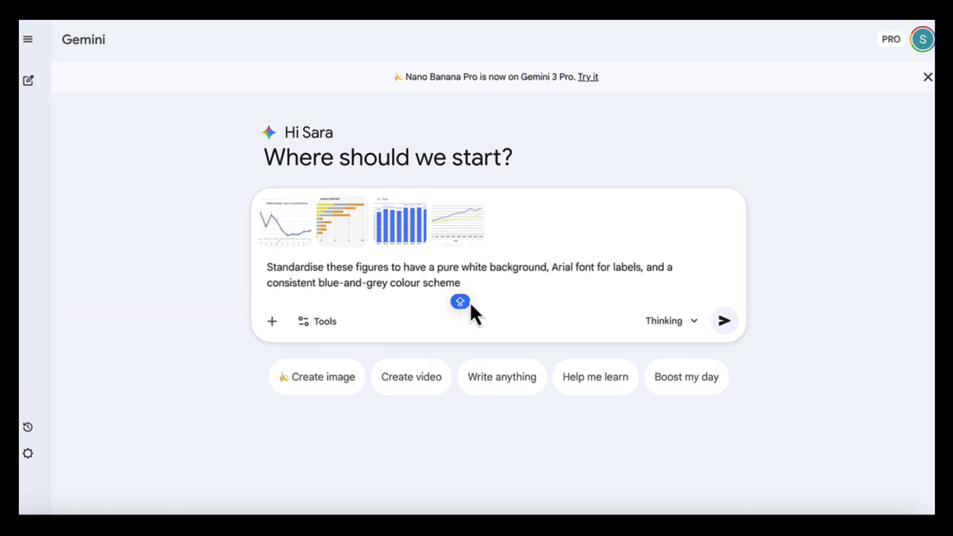
{"action": "left_click", "coordinate": [316, 326]}
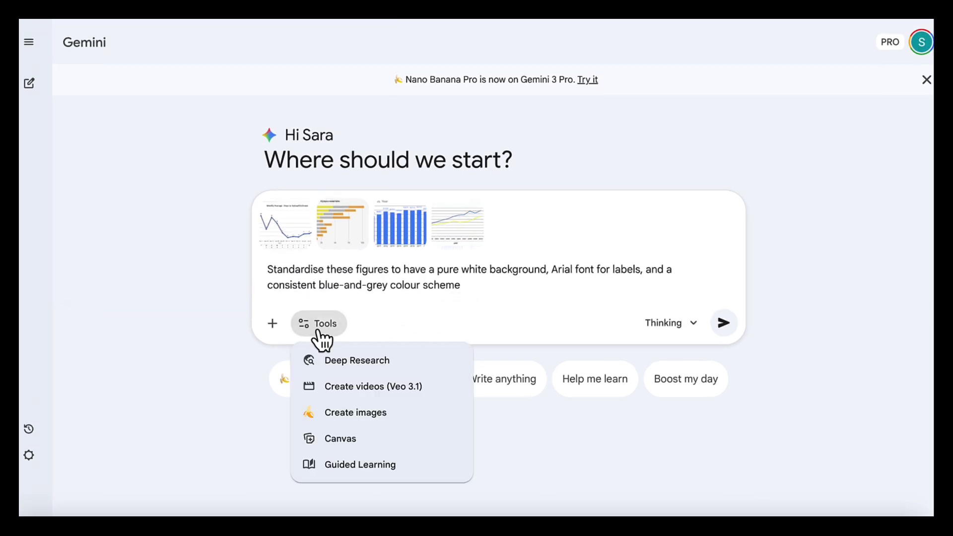
{"action": "left_click", "coordinate": [332, 414]}
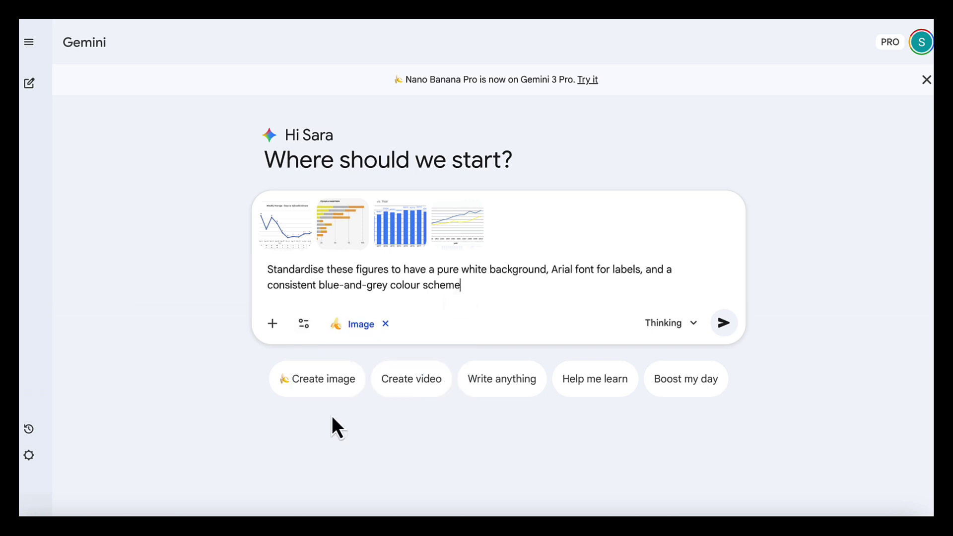
{"action": "left_click", "coordinate": [724, 325]}
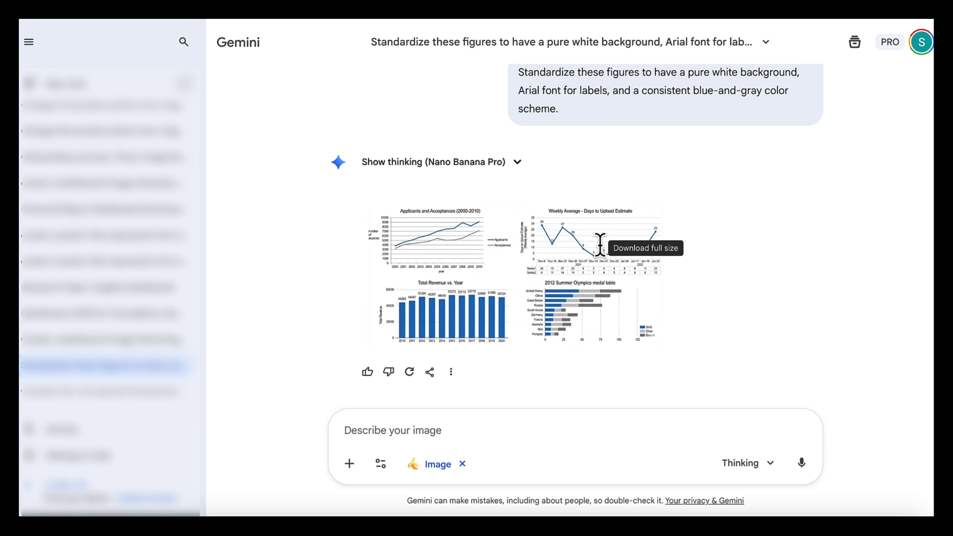
Open the standardised four-chart image full size
{"action": "left_click", "coordinate": [574, 272]}
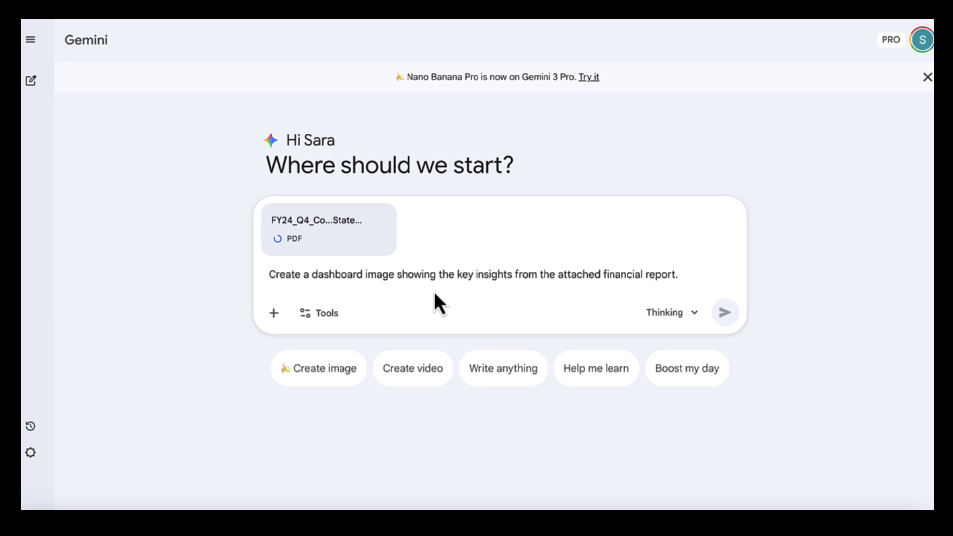
Send the financial dashboard request as Create images and view the Apple Inc. dashboard full size
{"action": "left_click", "coordinate": [324, 313]}
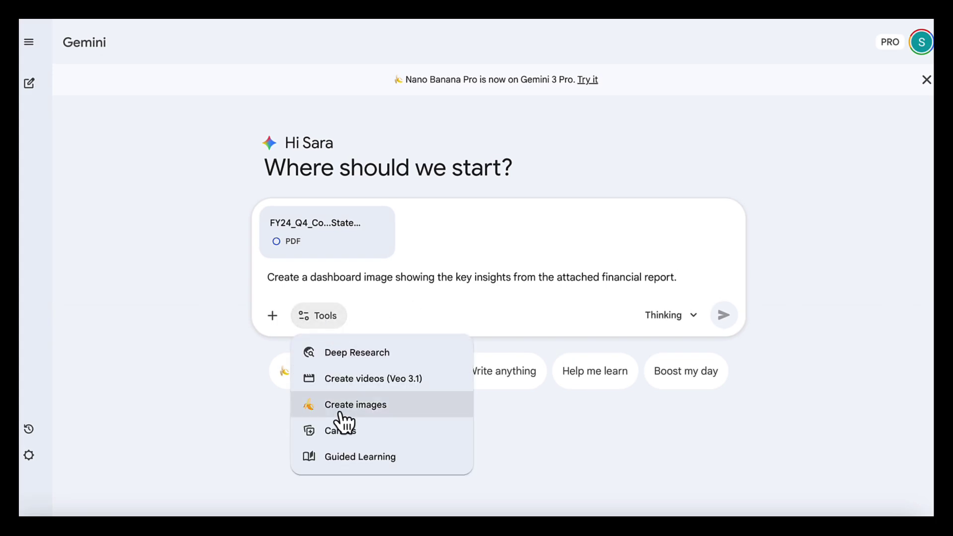
{"action": "left_click", "coordinate": [340, 412]}
{"action": "left_click", "coordinate": [723, 316]}
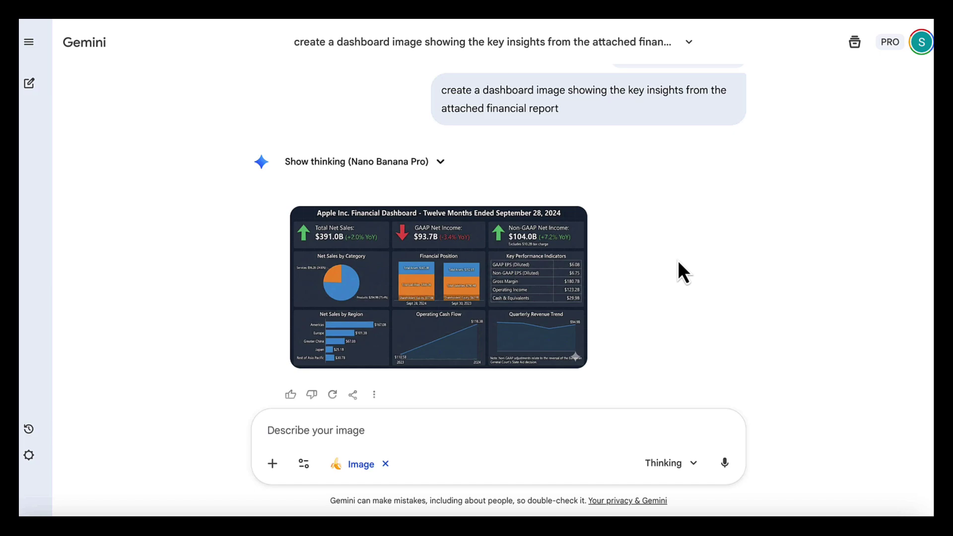
{"action": "left_click", "coordinate": [547, 319]}
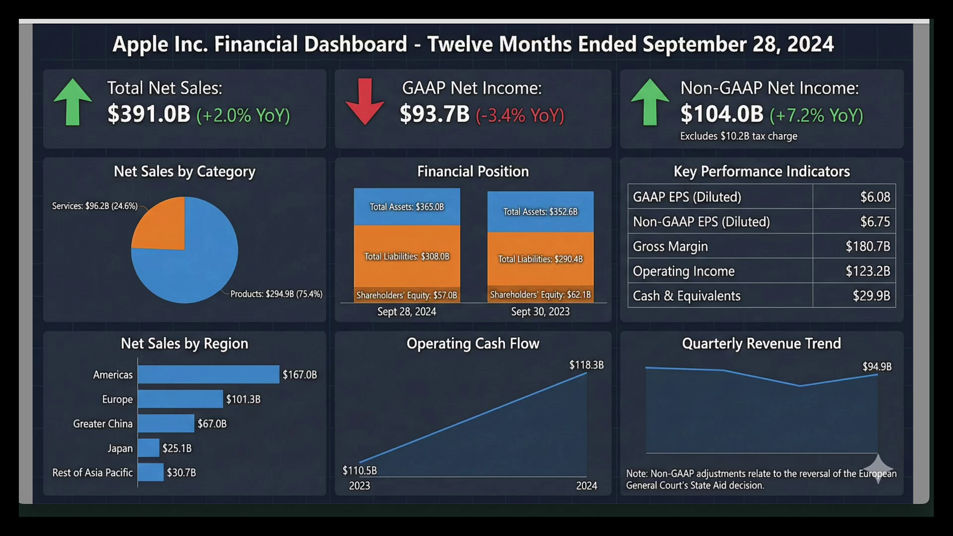
{"action": "left_click", "coordinate": [542, 263]}
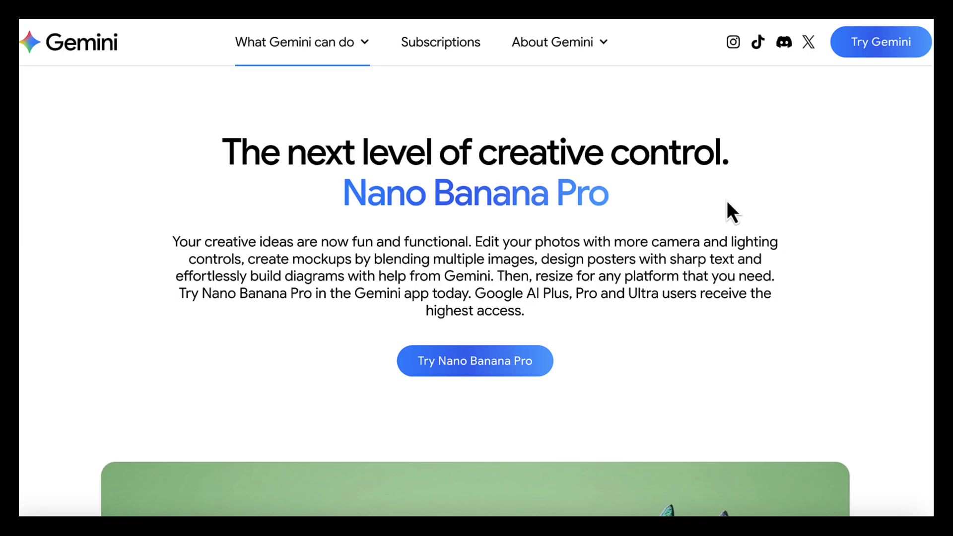
Scroll the Nano Banana Pro page from its headline down to the Dial in every detail examples
{"action": "scroll", "coordinate": [727, 201], "scroll_direction": "down", "scroll_amount": 6}
{"action": "scroll", "coordinate": [841, 323], "scroll_direction": "down", "scroll_amount": 3}
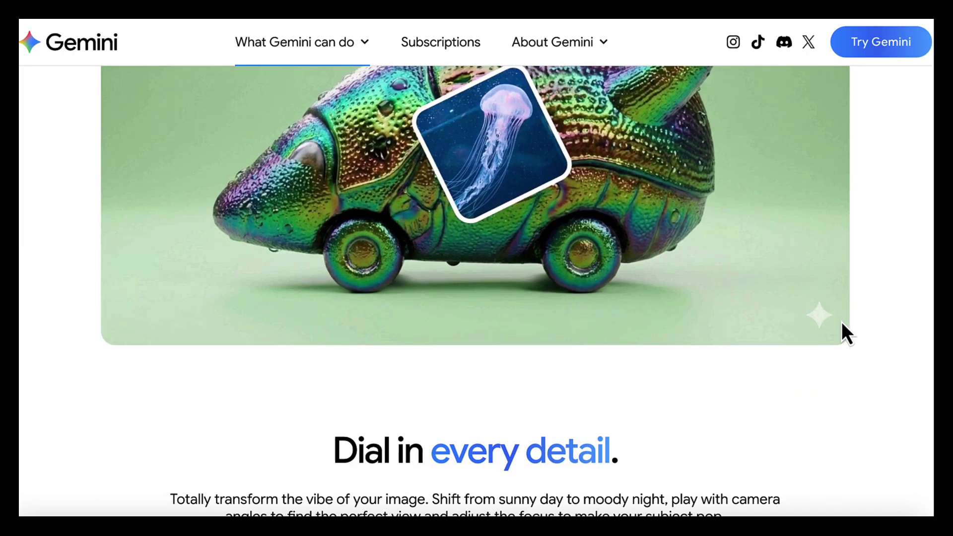
{"action": "scroll", "coordinate": [842, 323], "scroll_direction": "down", "scroll_amount": 7}
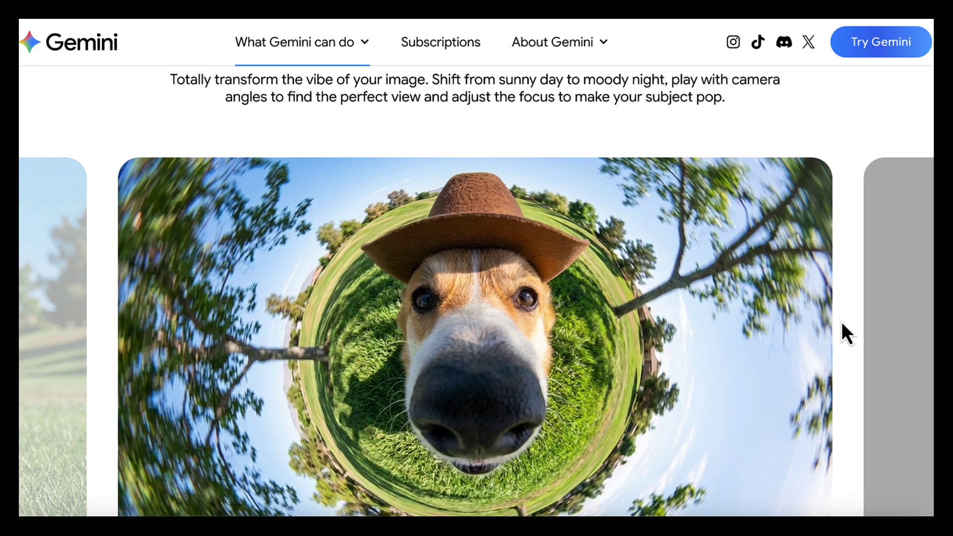
{"action": "scroll", "coordinate": [843, 323], "scroll_direction": "down", "scroll_amount": 1}
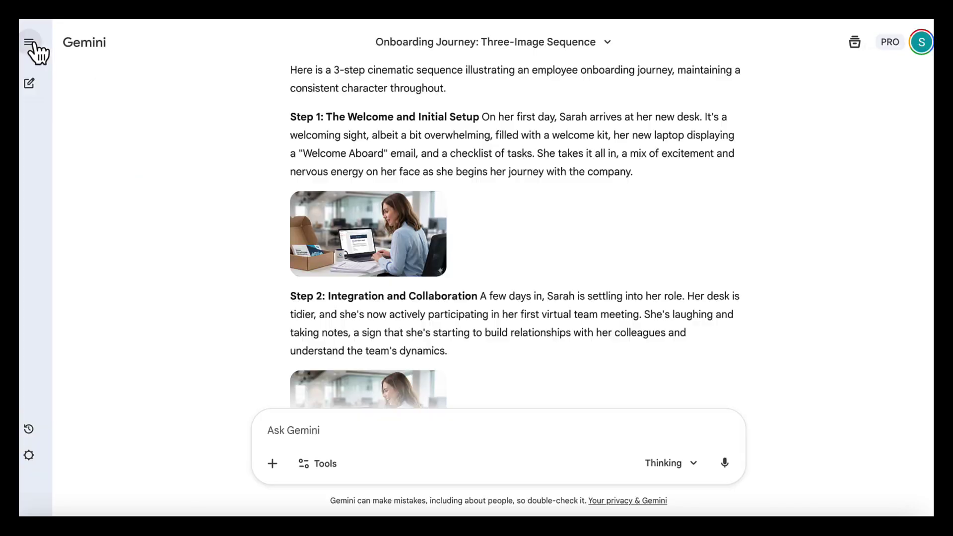
Scroll to the onboarding Step 2 image and open it in the full-size viewer
{"action": "scroll", "coordinate": [251, 276], "scroll_direction": "down", "scroll_amount": 3}
{"action": "left_click", "coordinate": [348, 293]}
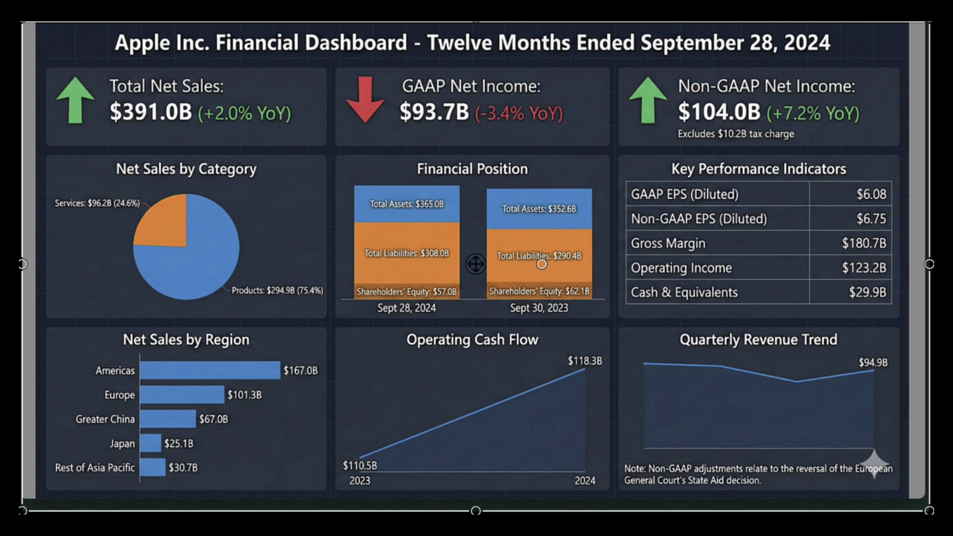